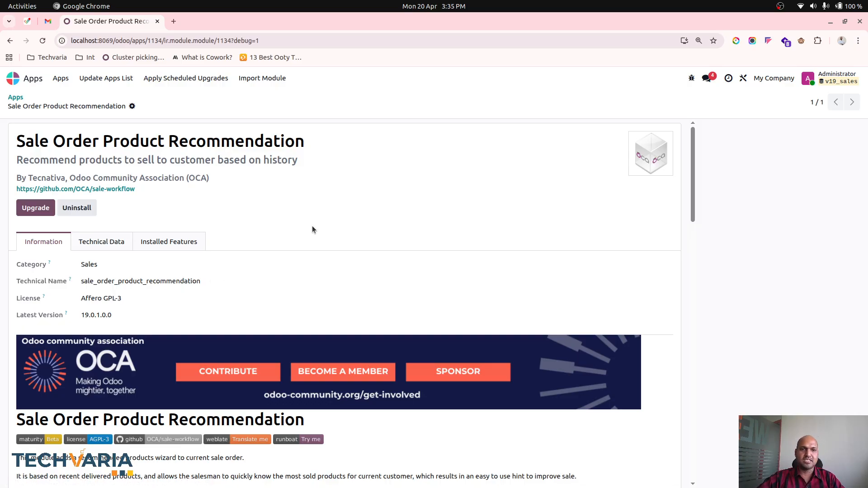
- Review the Sale Order Product Recommendation module's summary and its configuration instructions
double_click(194, 142)
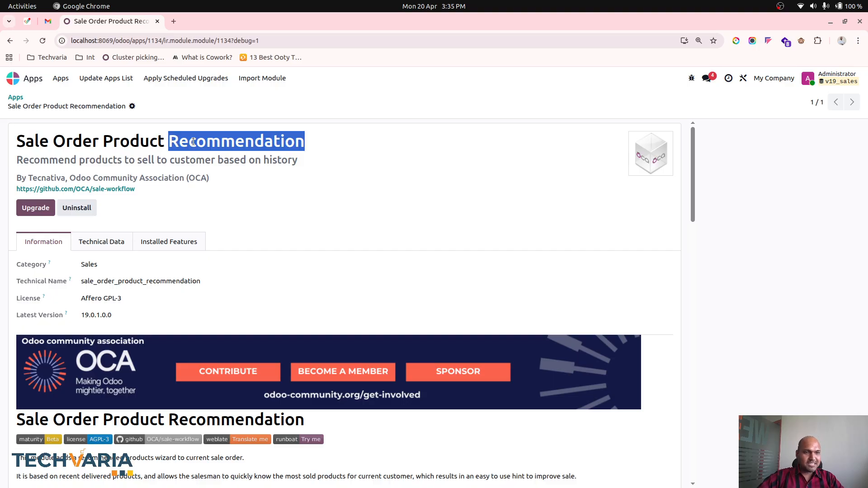
triple_click(160, 160)
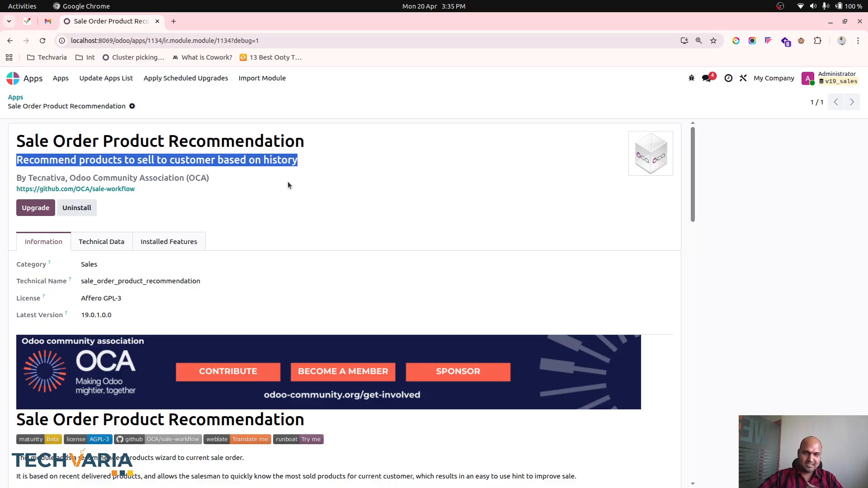
scroll(329, 222, "down", 6)
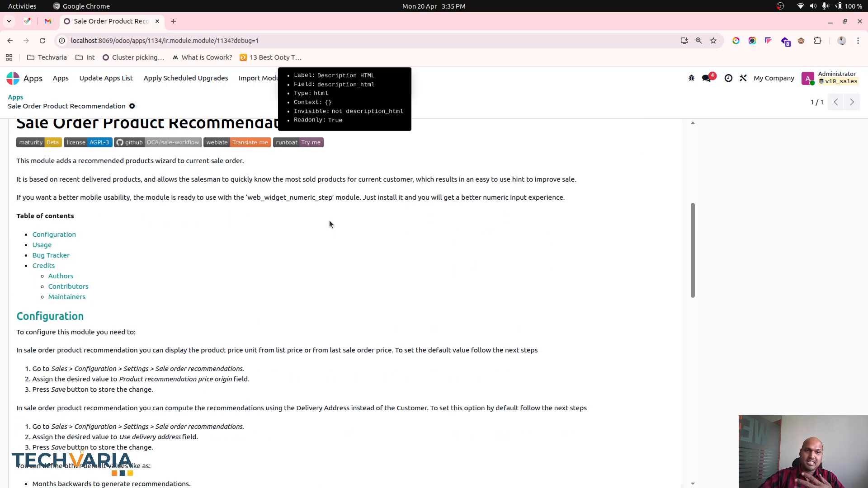
scroll(329, 225, "down", 4)
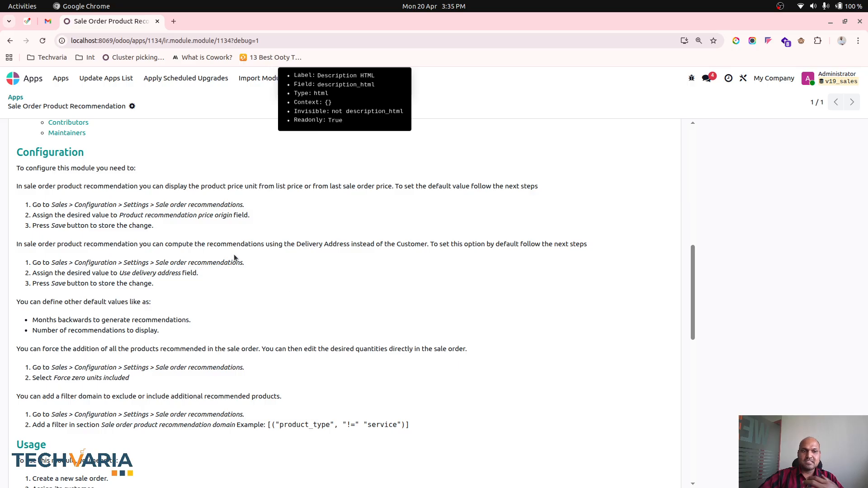
key("ctrl+plus")
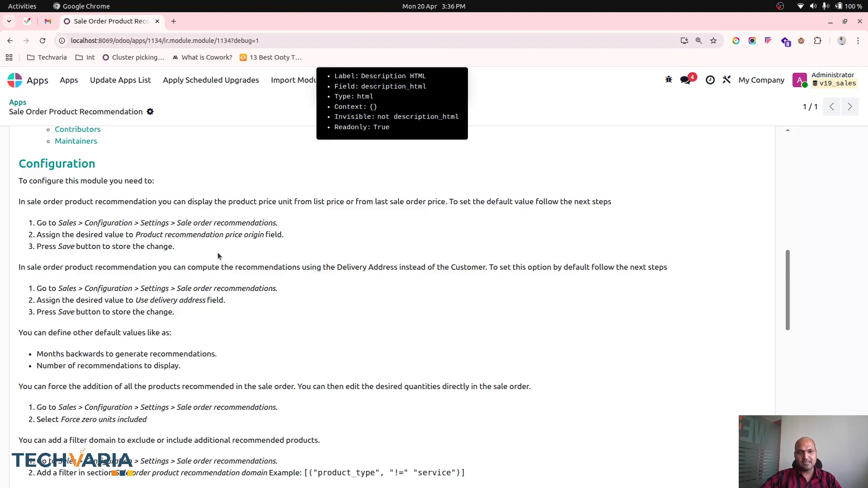
- Open the Sales configuration settings at the Sale order recommendations section
left_click(29, 80)
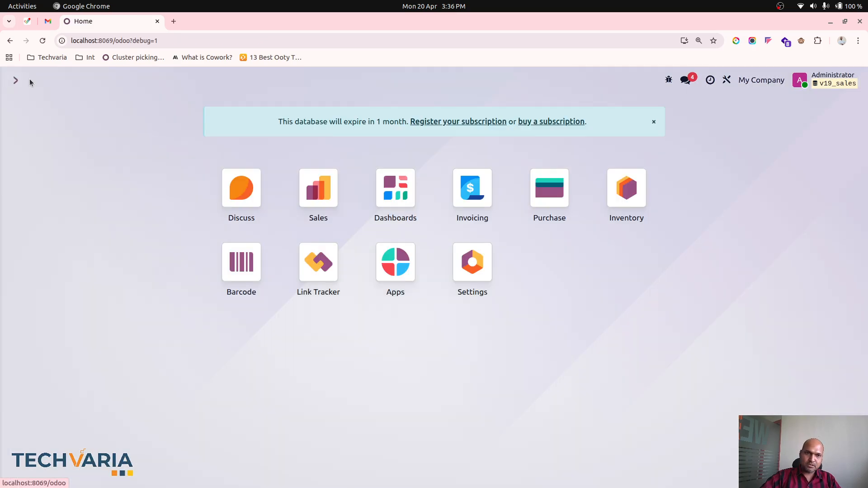
left_click(322, 198)
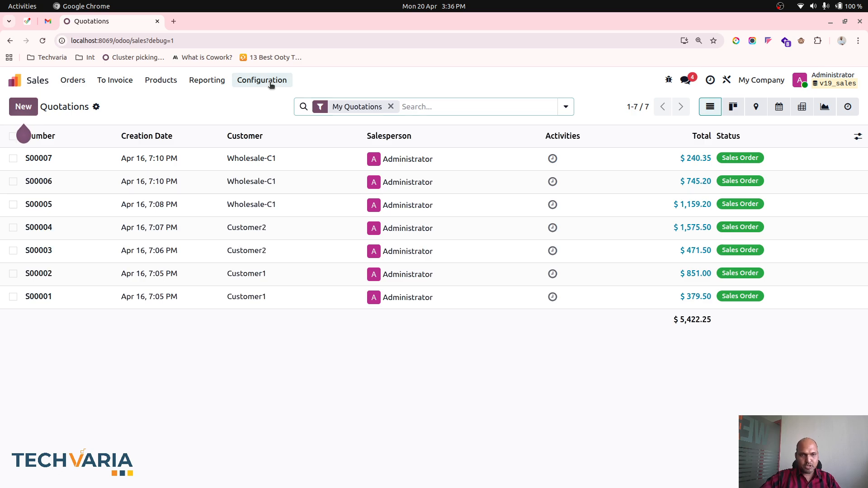
left_click(271, 85)
left_click(268, 102)
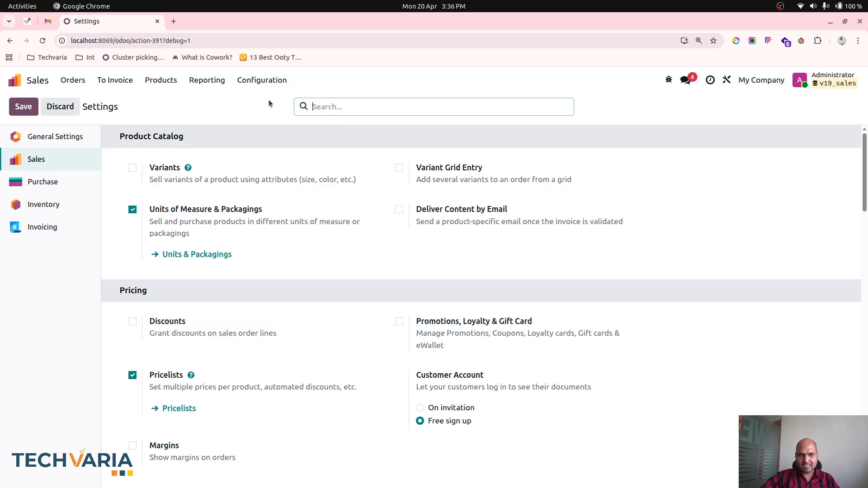
scroll(338, 299, "down", 15)
scroll(339, 298, "down", 2)
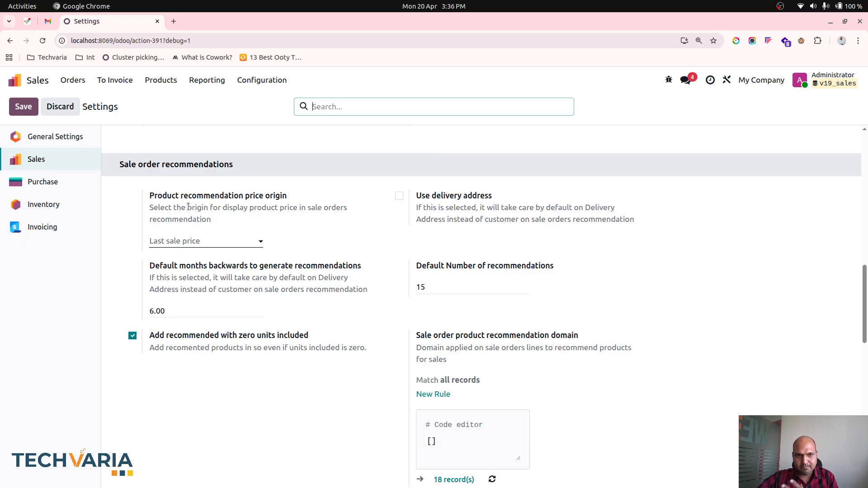
- Examine the options for the product recommendation price origin and the default months backwards setting
left_click(235, 238)
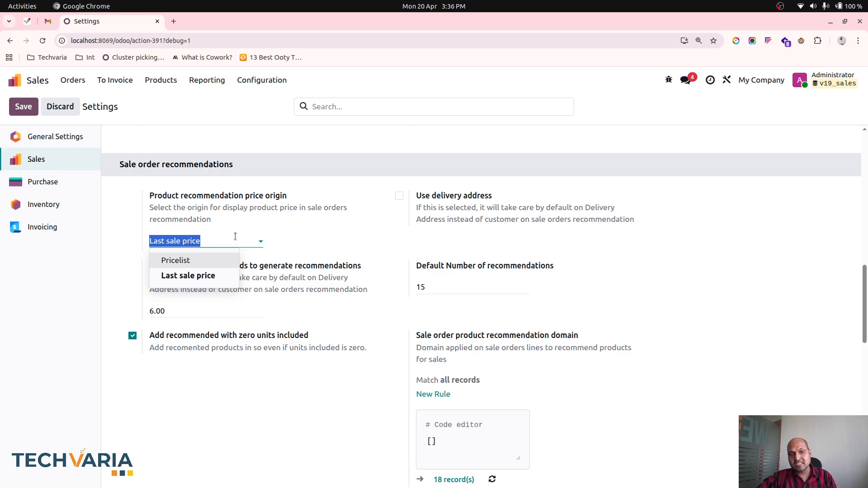
left_click(299, 257)
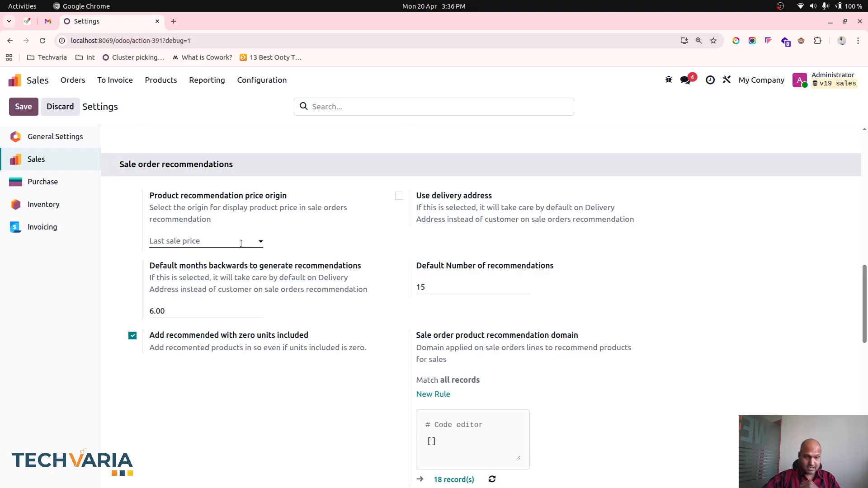
left_click(202, 311)
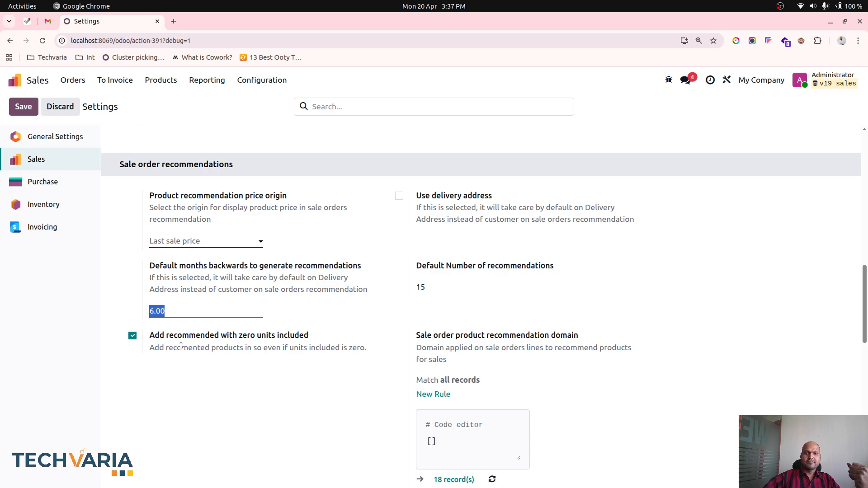
left_click(211, 372)
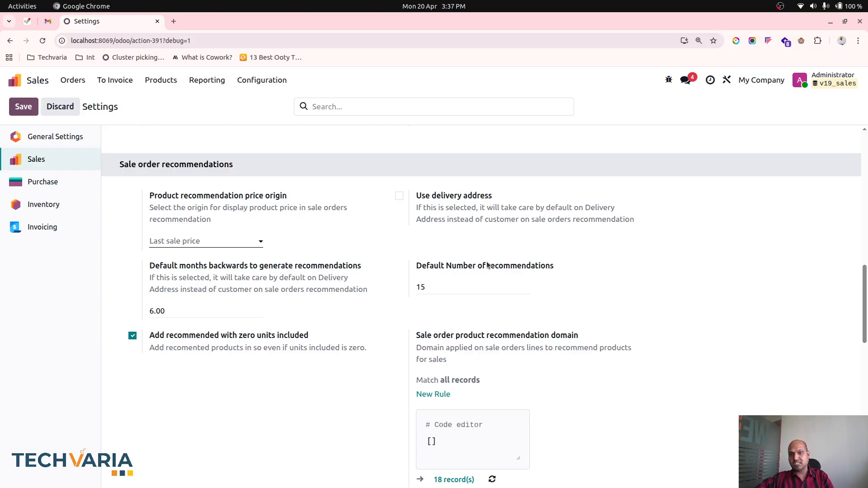
- Set the default number of recommendations to 3
left_click(461, 295)
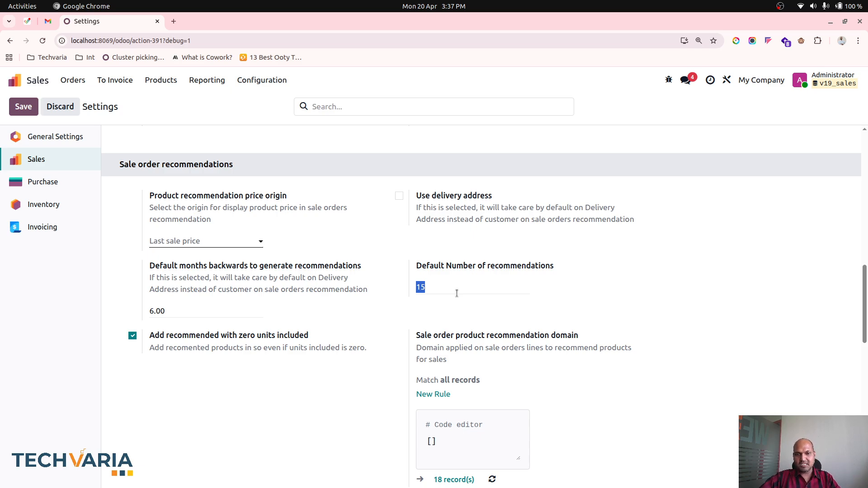
key("BackSpace")
type("3")
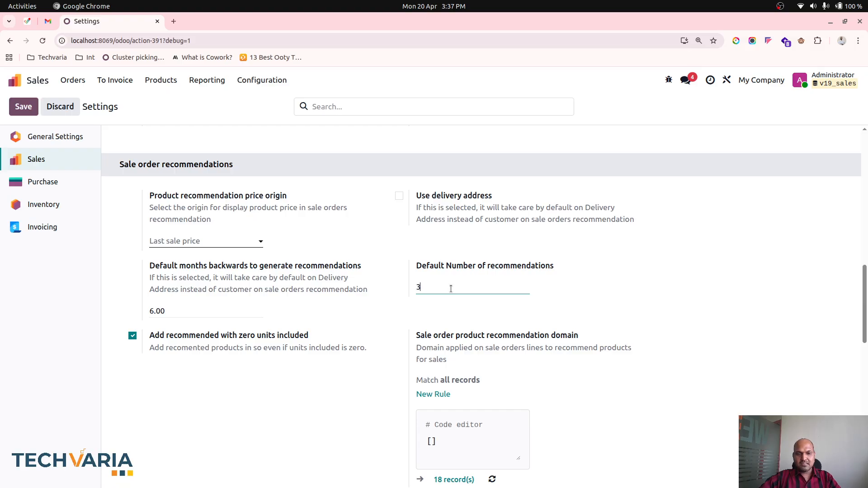
left_click(454, 329)
- Try out a new rule in the sale order product recommendation domain, browsing its selectable fields, and delete it again
scroll(475, 358, "down", 1)
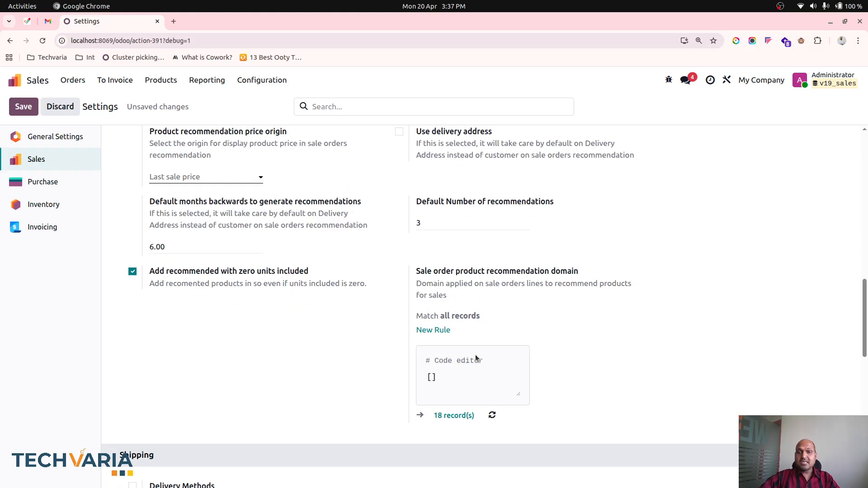
left_click(439, 330)
left_click(521, 346)
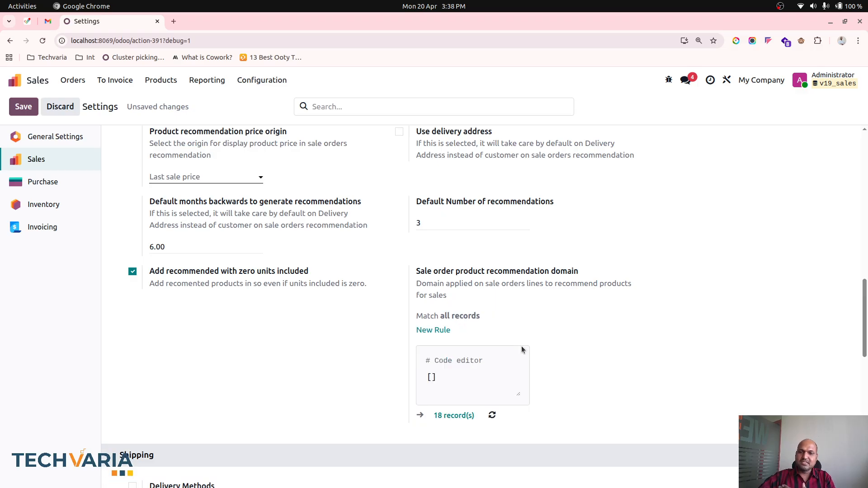
left_click(447, 330)
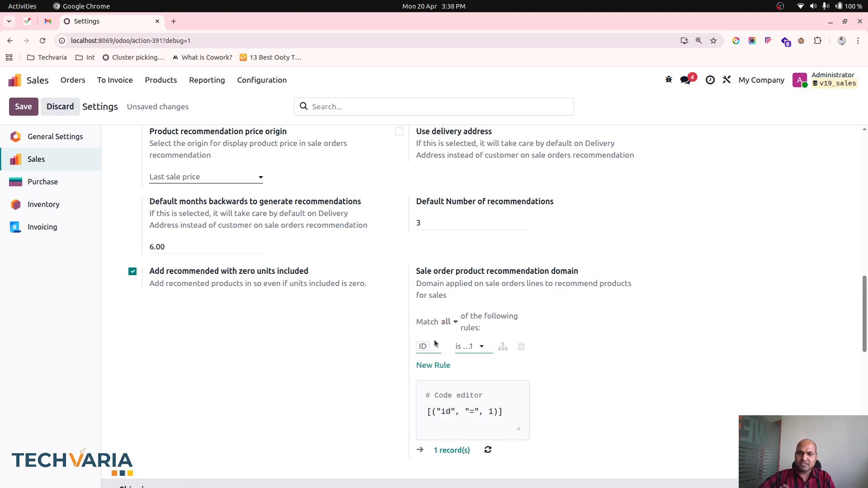
left_click(434, 344)
scroll(443, 283, "down", 3)
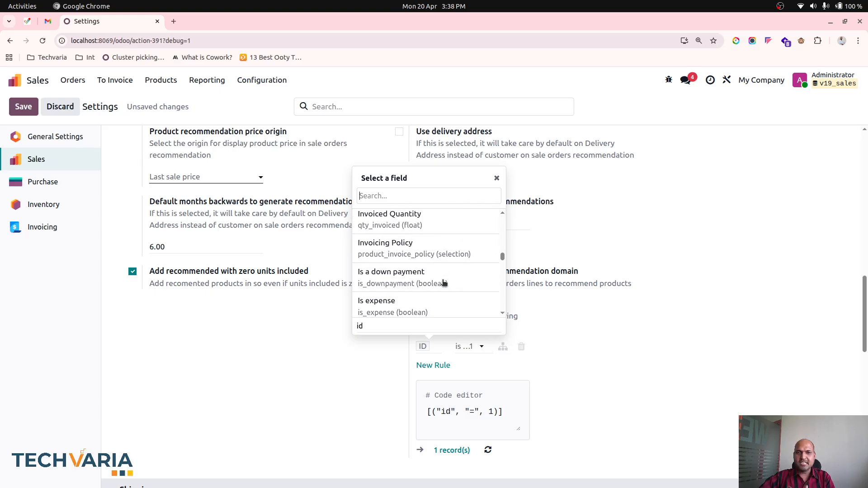
scroll(443, 282, "down", 4)
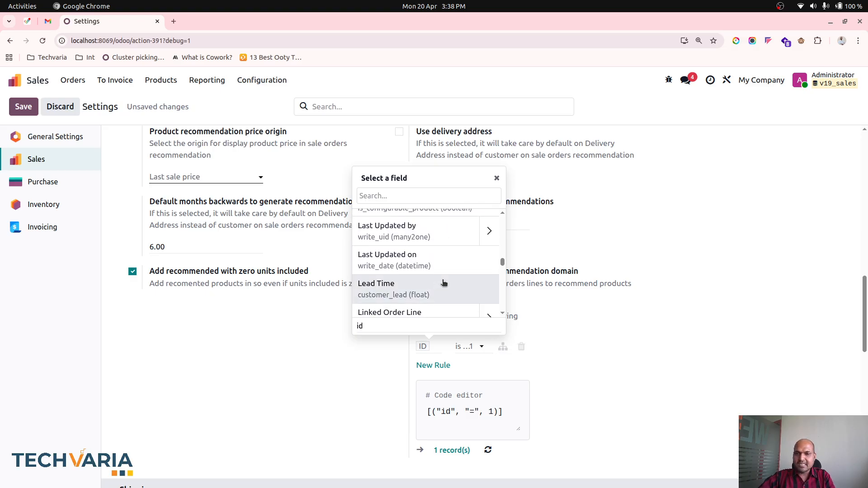
scroll(443, 282, "down", 6)
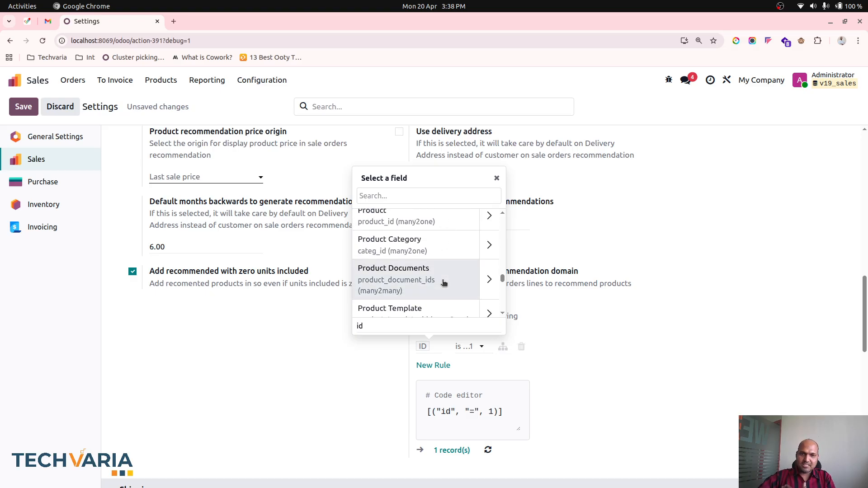
left_click(545, 227)
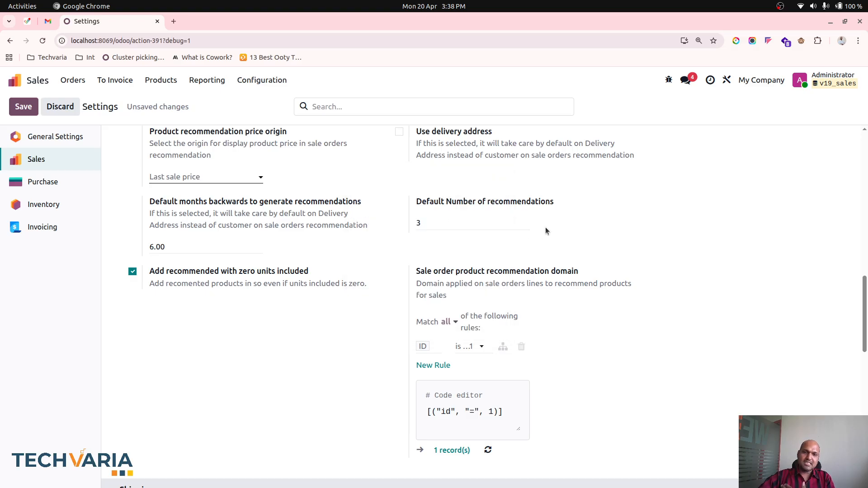
left_click(522, 347)
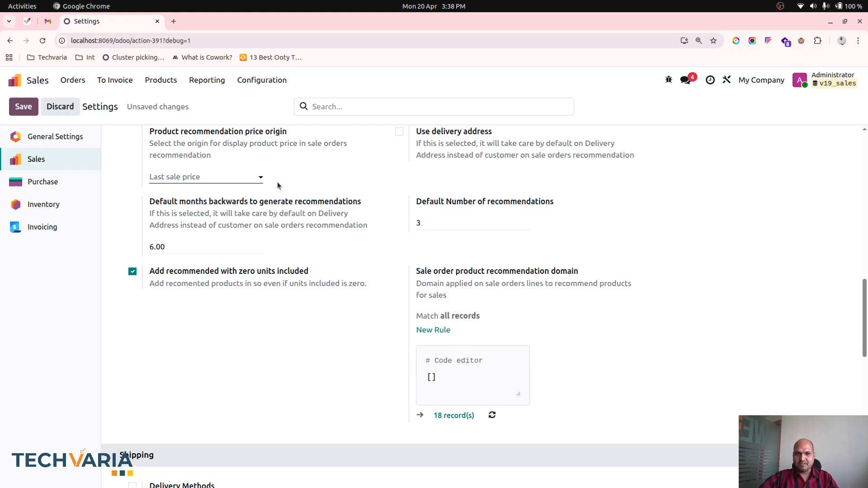
- Save the Sales settings and open the sales orders list
left_click(23, 106)
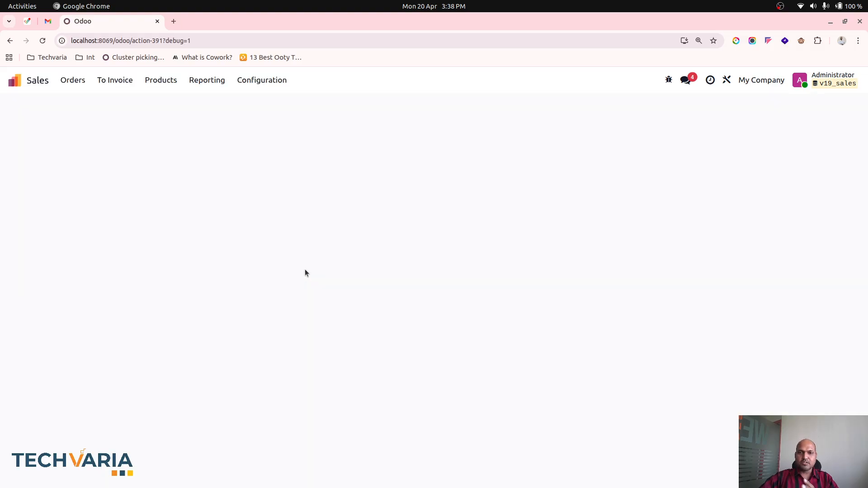
left_click(73, 80)
left_click(76, 116)
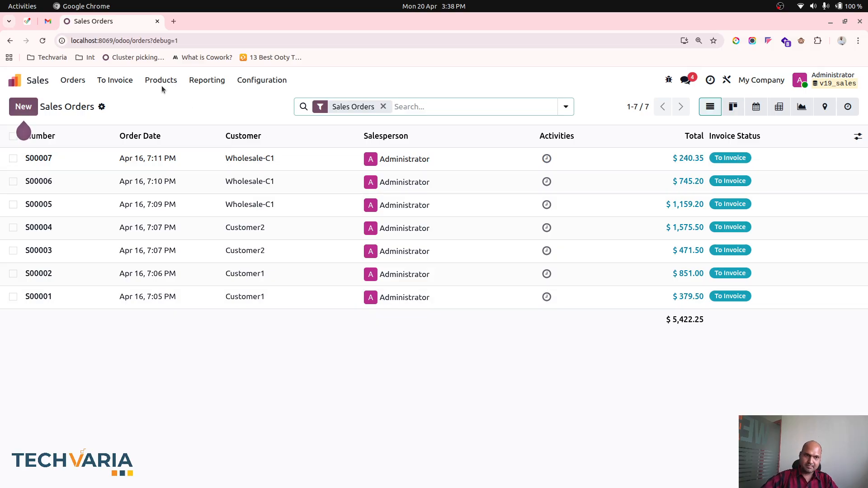
- Review the Sales & Purchase details, including the pricelist, of Customer1, Customer2 and Wholesale-C1 from the customer list
left_click(72, 80)
left_click(94, 146)
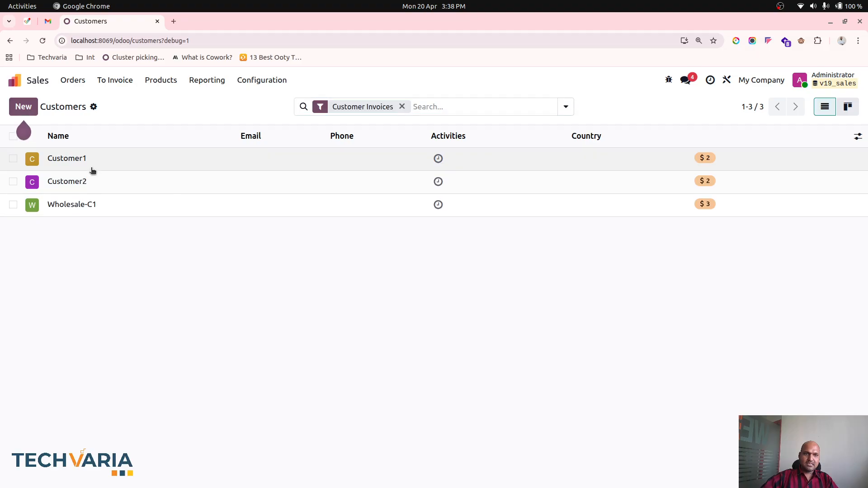
left_click(90, 170)
left_click(143, 337)
scroll(170, 345, "down", 3)
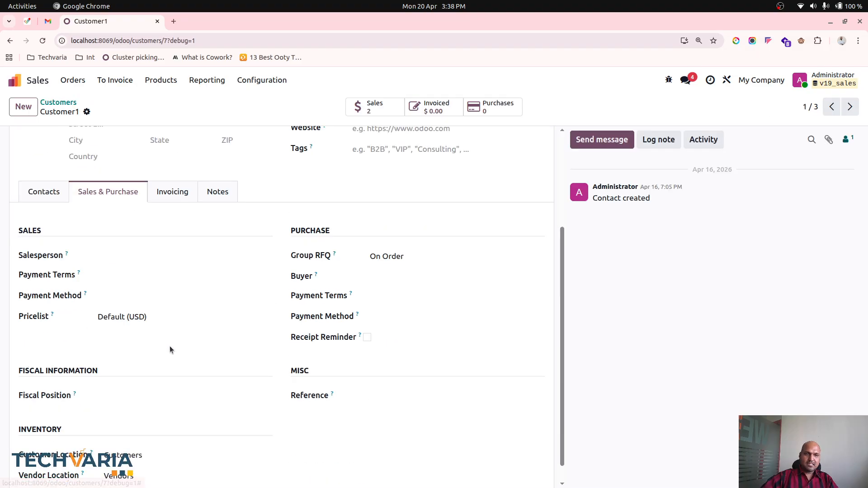
left_click(848, 108)
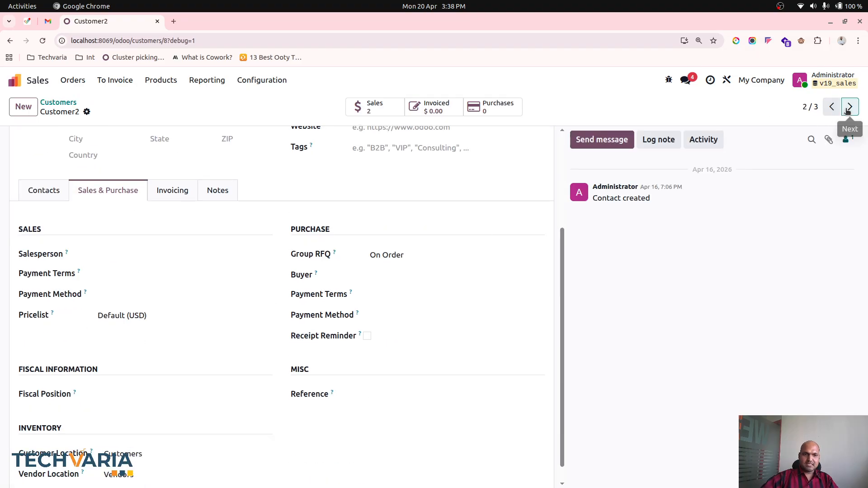
left_click(849, 109)
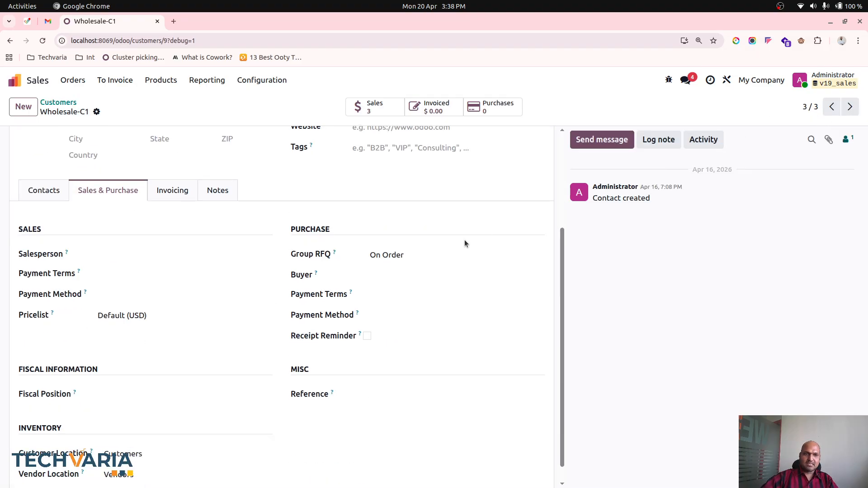
left_click(849, 107)
left_click(832, 107)
left_click(831, 107)
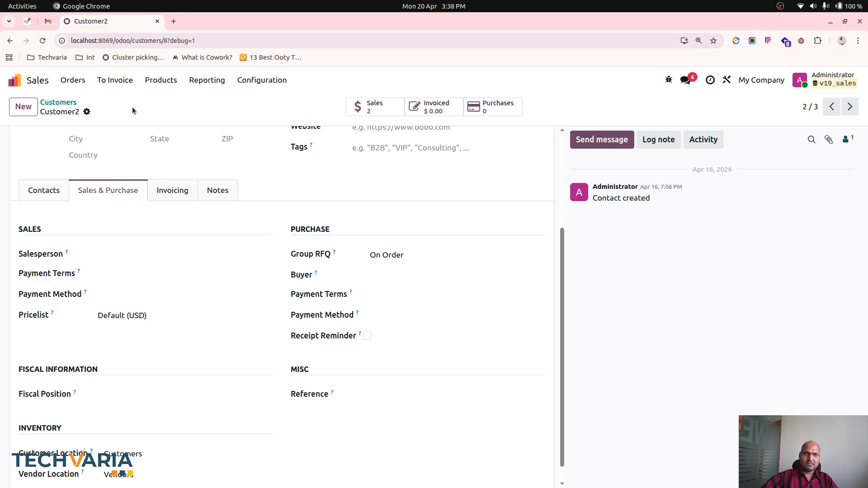
left_click(57, 103)
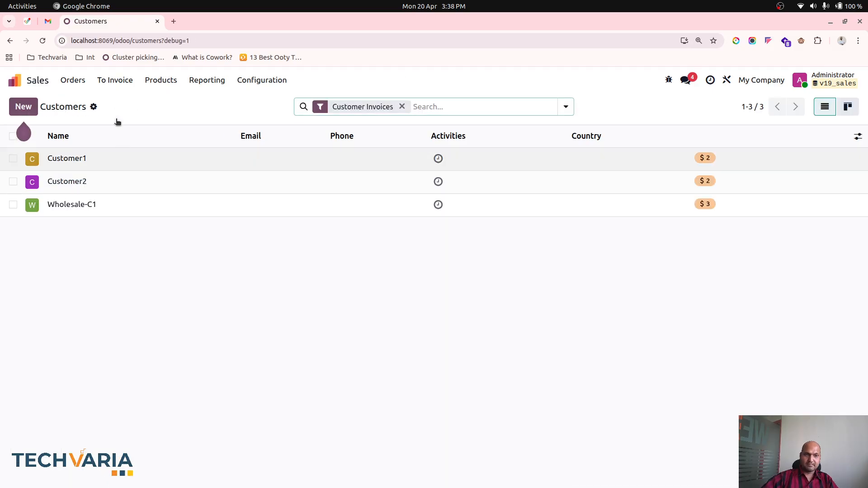
- Return to the sales orders list and review the lines and pricelists of the two most recent Wholesale-C1 orders
left_click(72, 80)
left_click(93, 118)
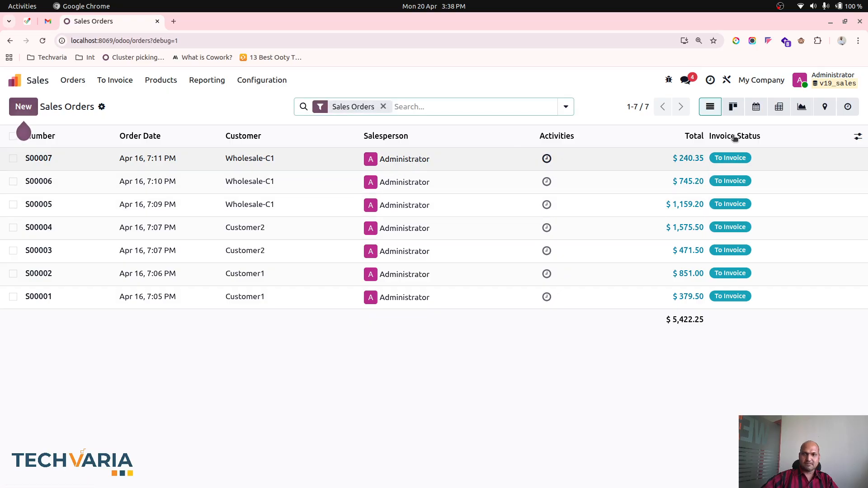
left_click(860, 135)
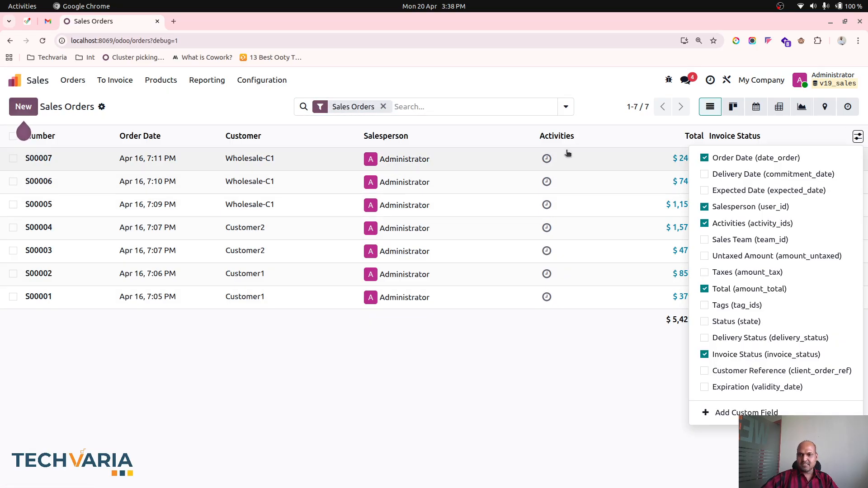
left_click(467, 154)
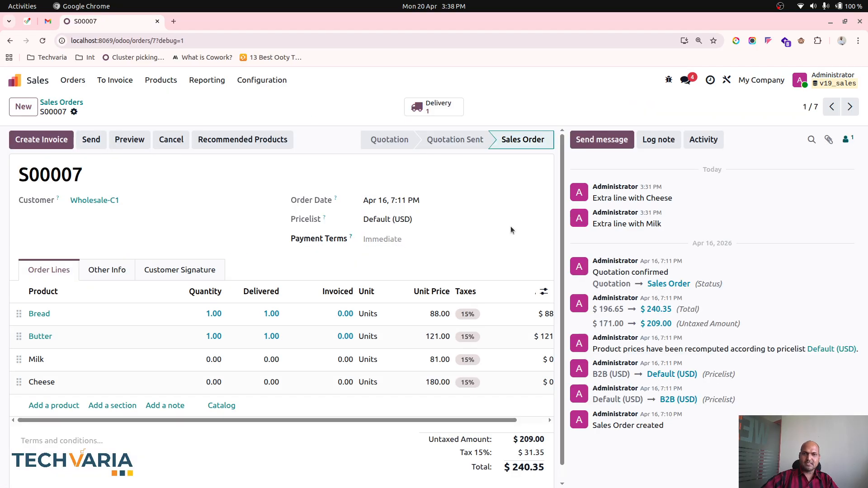
left_click(850, 107)
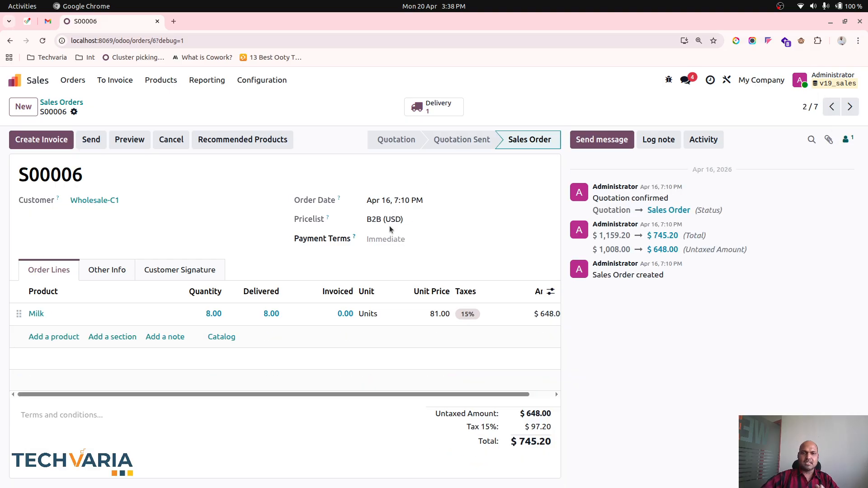
- Look through the next two sales orders after S00006 and return to the sales orders list
left_click(850, 107)
left_click(849, 107)
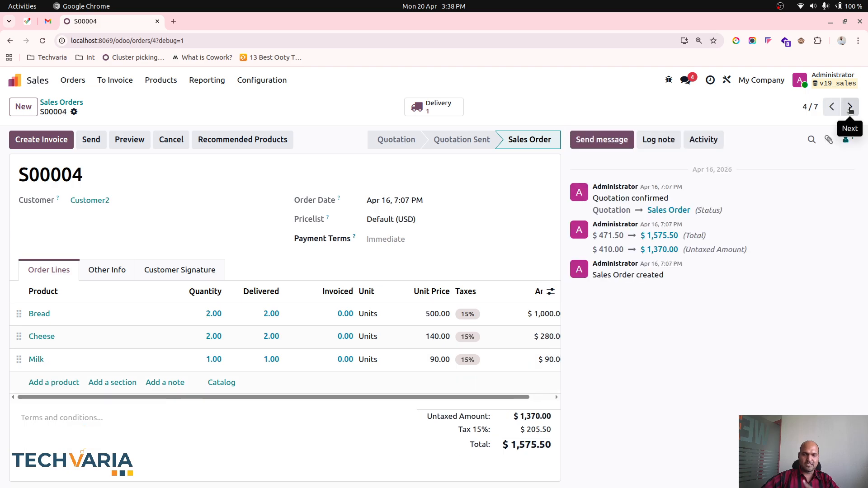
left_click(62, 102)
- Create a new quotation for customer Wholesale-C1 and save it
left_click(23, 107)
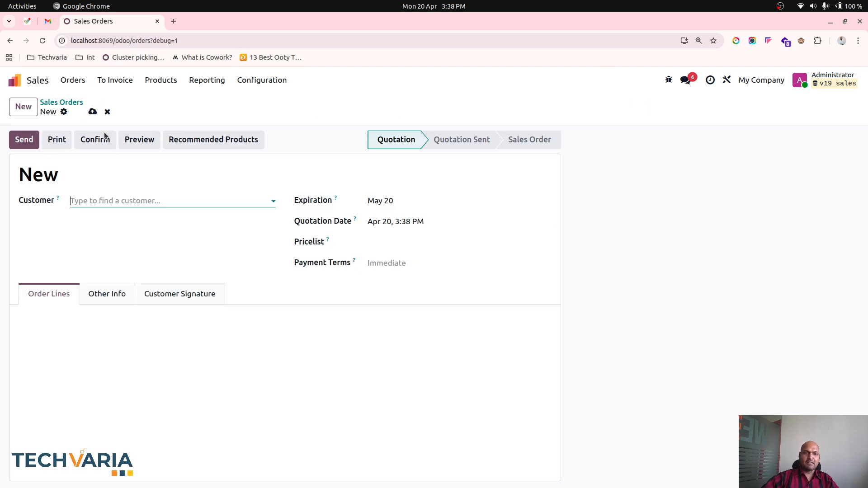
type("whole")
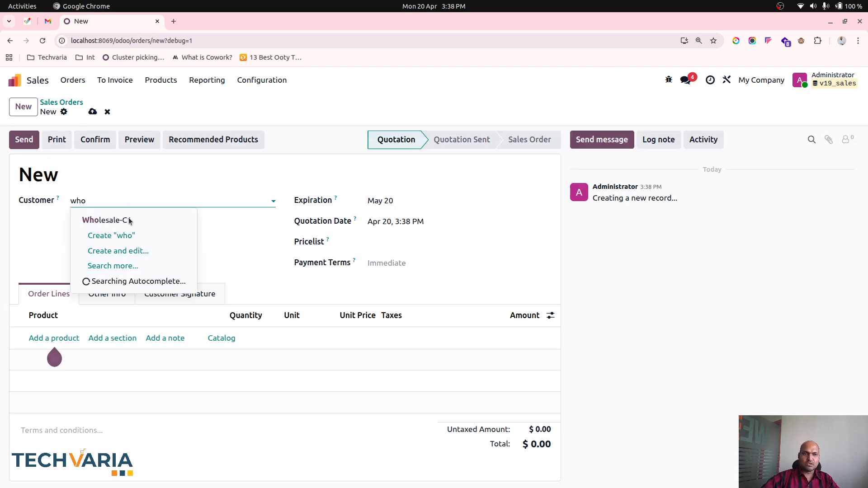
left_click(129, 221)
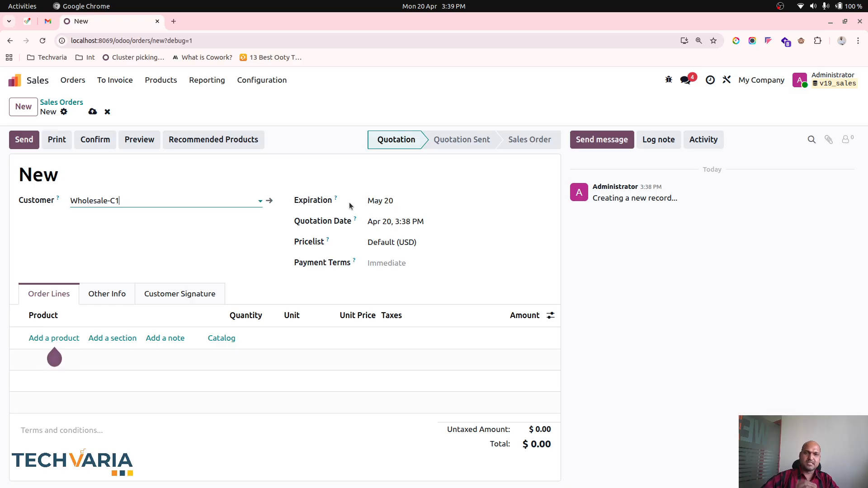
left_click(93, 112)
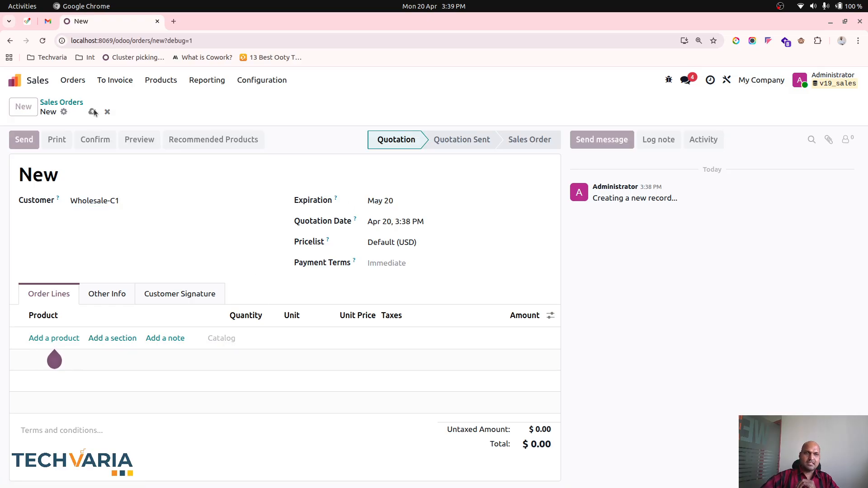
- Duplicate the quotation's browser tab and use the copy to review the order lines and pricelists of Wholesale-C1 orders S00007, S00006 and S00005
right_click(121, 30)
left_click(158, 118)
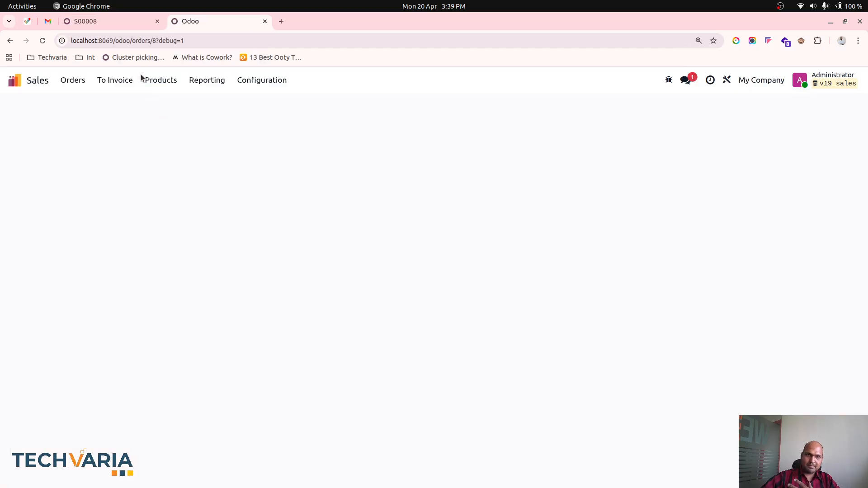
left_click(129, 26)
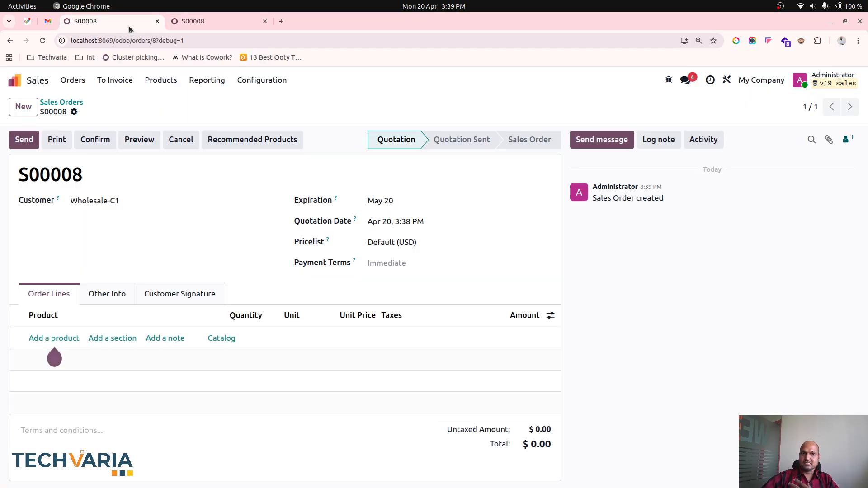
left_click(215, 20)
left_click(74, 103)
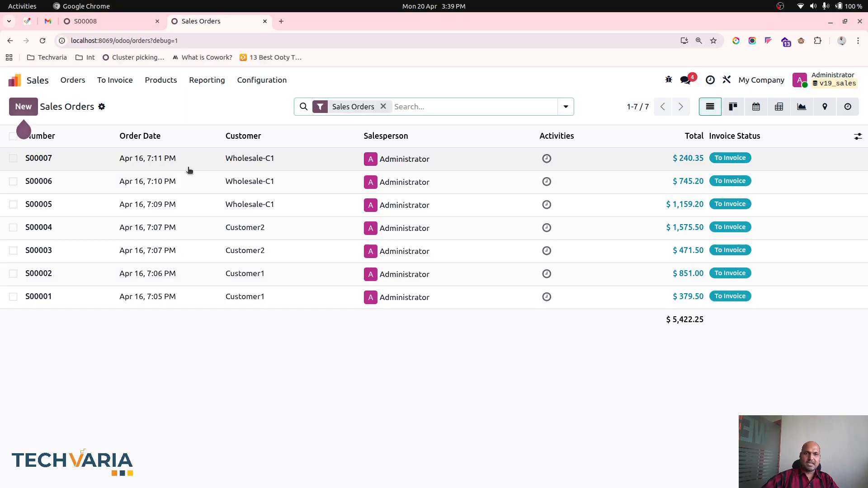
left_click(238, 167)
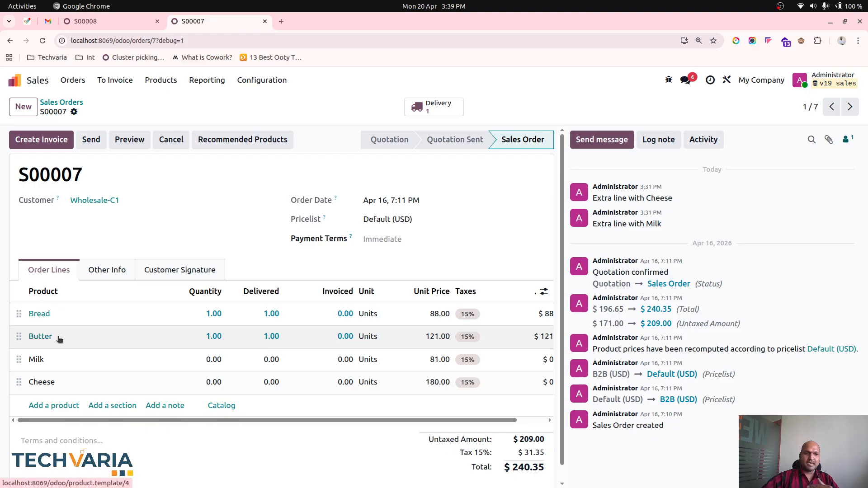
left_click(849, 108)
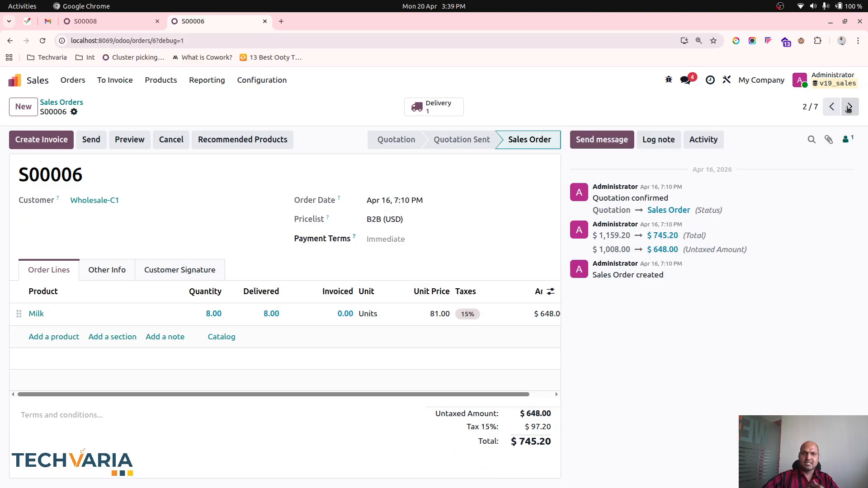
left_click(849, 107)
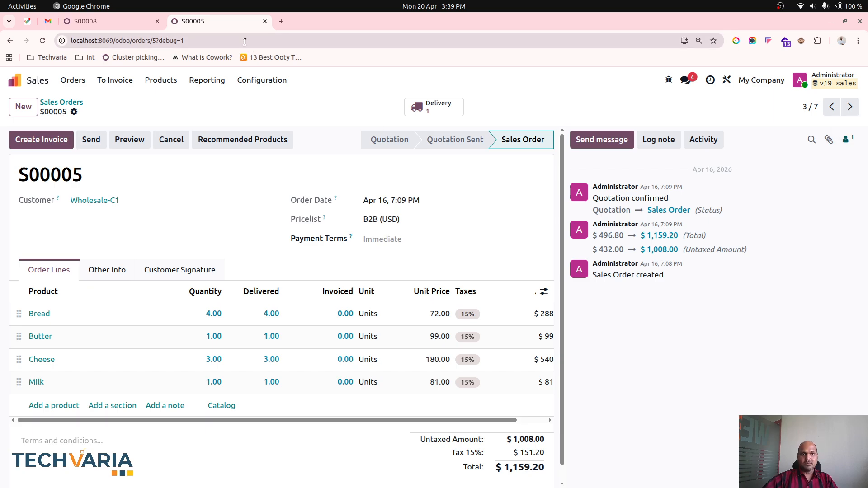
- Return to quotation S00008, view its recommended products based on the last sale price, and close the results without accepting them
left_click(118, 27)
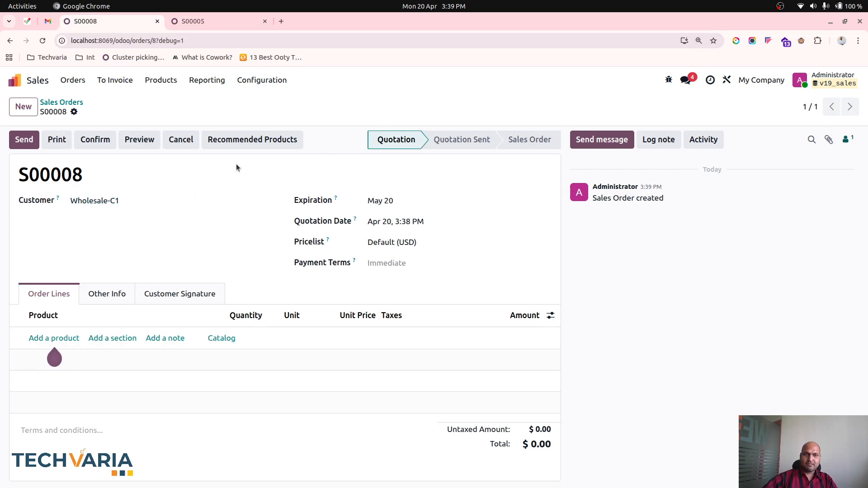
left_click(265, 139)
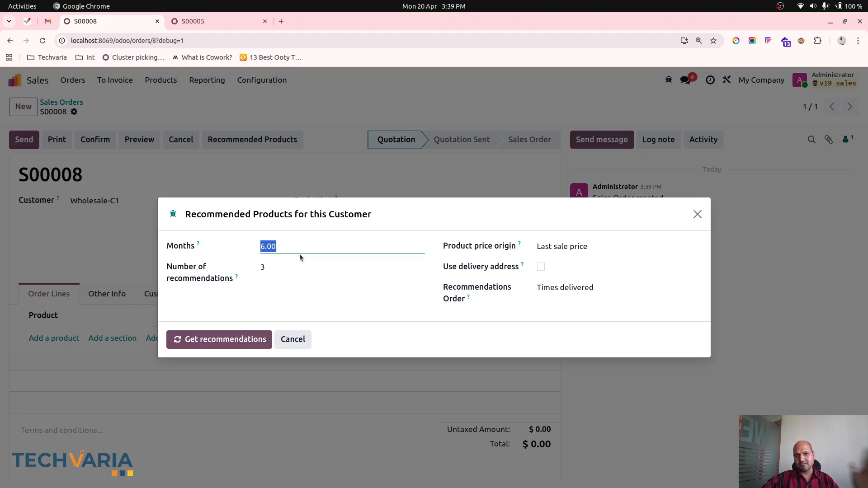
left_click(607, 250)
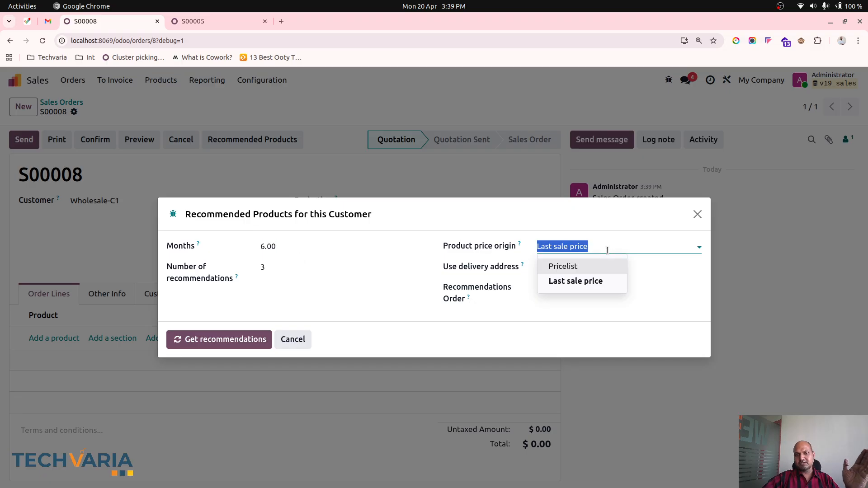
left_click(607, 250)
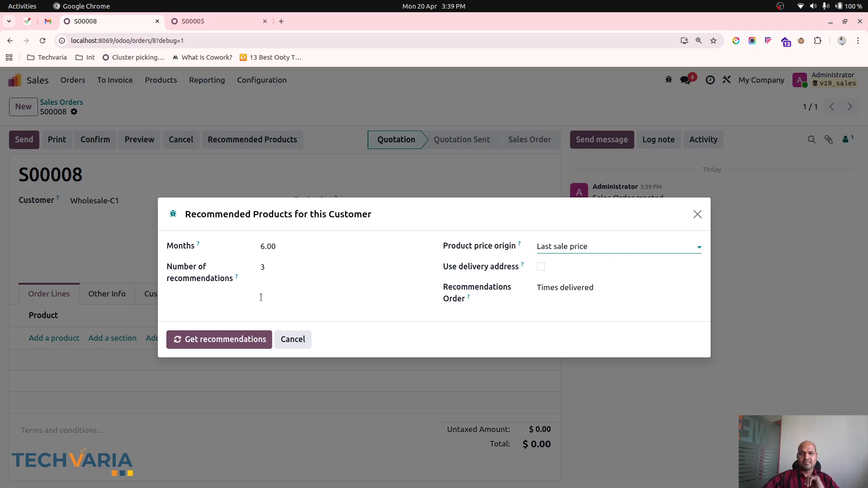
left_click(226, 343)
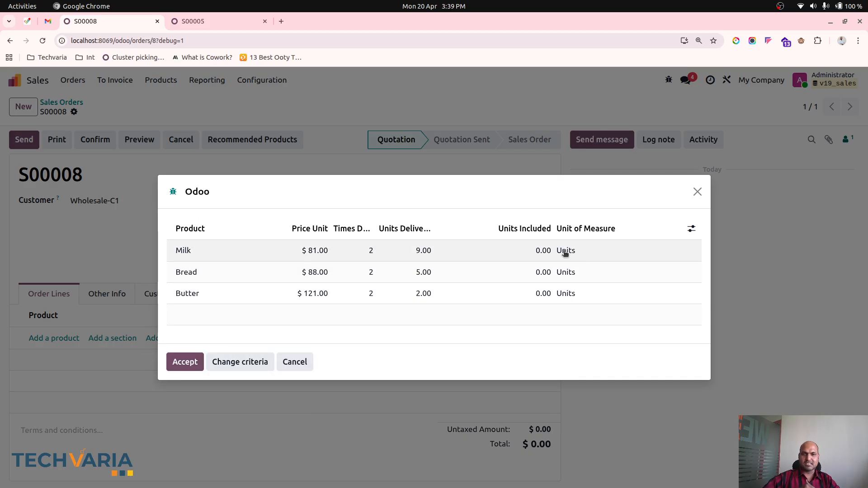
left_click(696, 191)
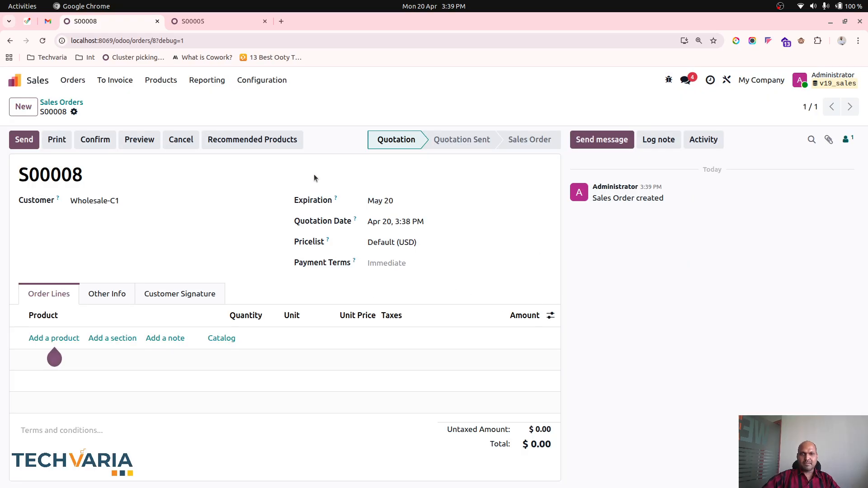
- Try getting the product recommendations ordered by Product name, and cancel without adding them
left_click(267, 140)
left_click(561, 287)
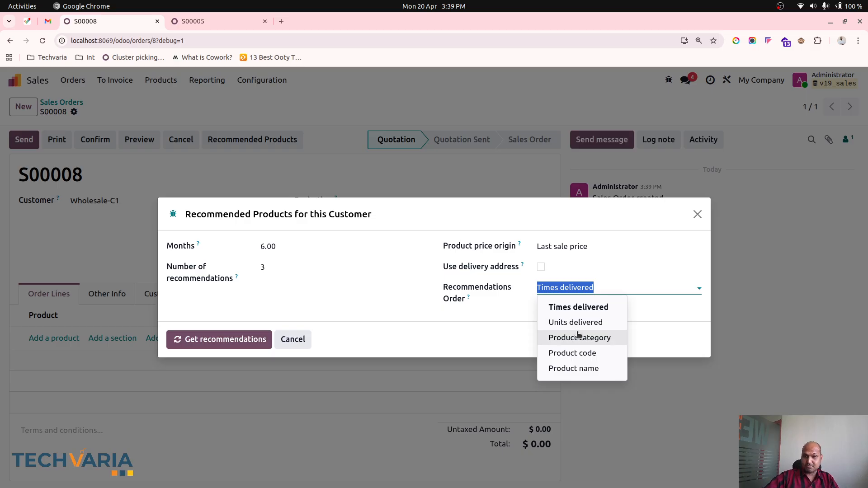
left_click(580, 368)
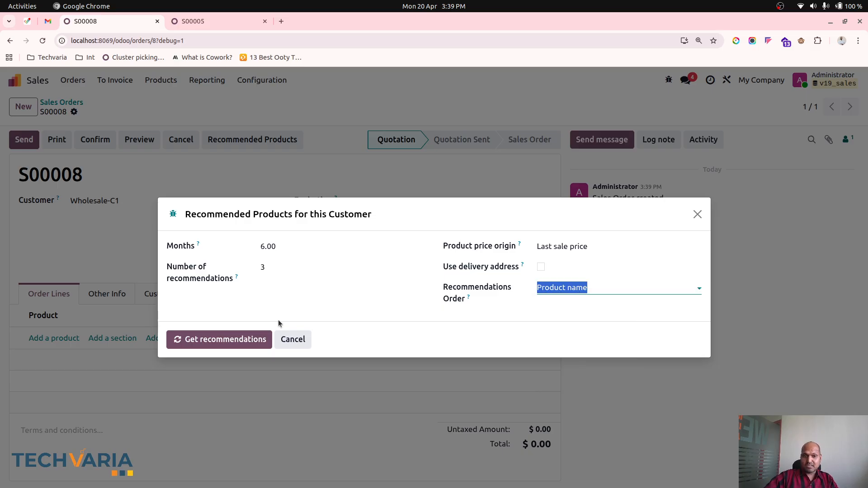
left_click(226, 339)
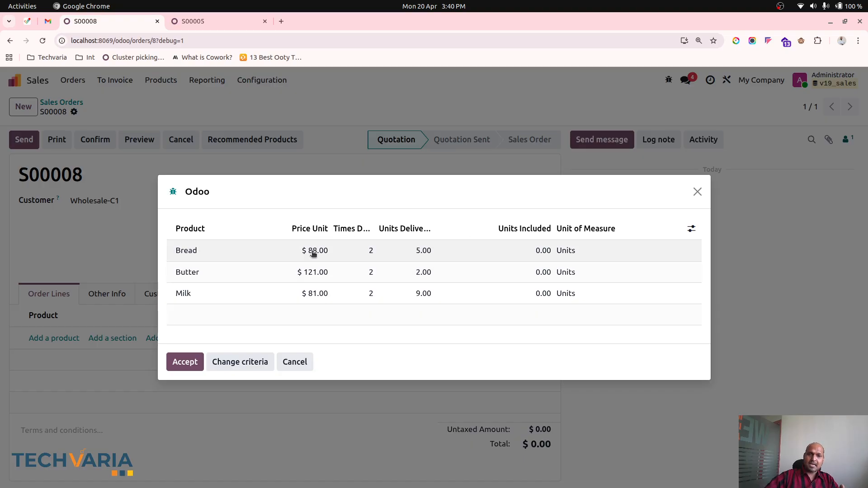
left_click(298, 360)
- Get product recommendations for S00008 with the price origin set to Pricelist and the order set to Times delivered
left_click(281, 141)
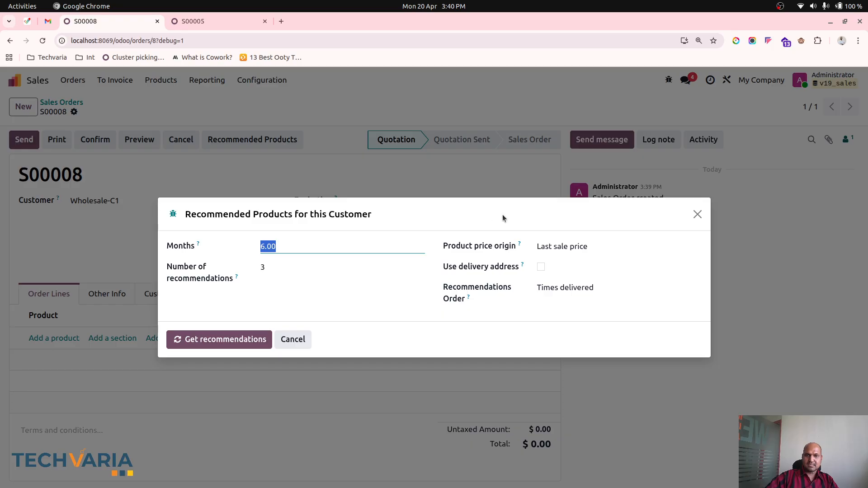
left_click(568, 249)
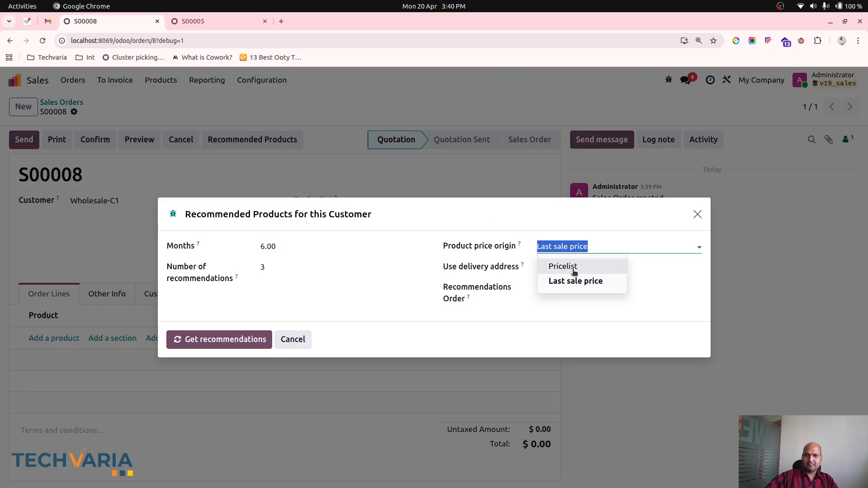
left_click(555, 266)
left_click(565, 288)
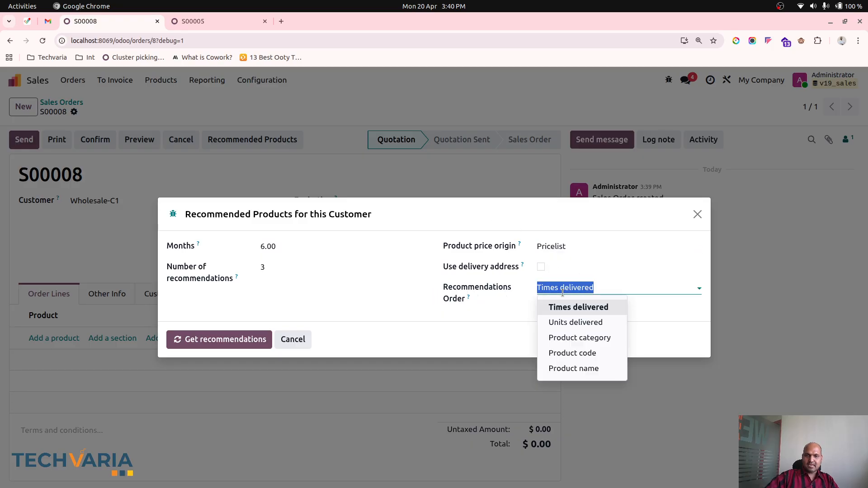
left_click(563, 306)
left_click(239, 340)
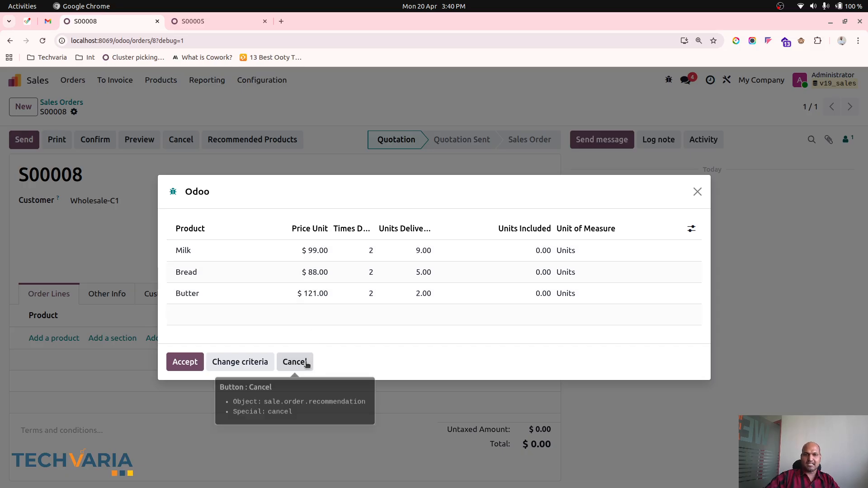
- Change the recommendation criteria to the Last sale price origin, regenerate the recommendations and accept them into the quotation
left_click(240, 361)
left_click(271, 313)
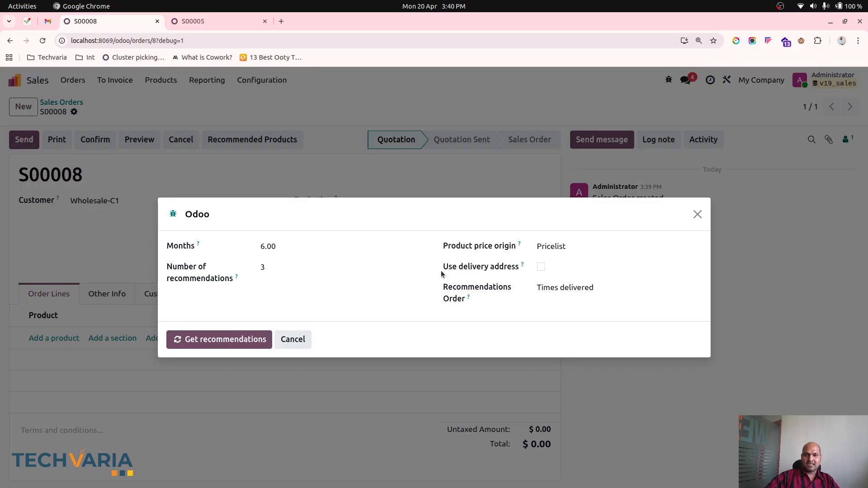
left_click(538, 248)
left_click(560, 281)
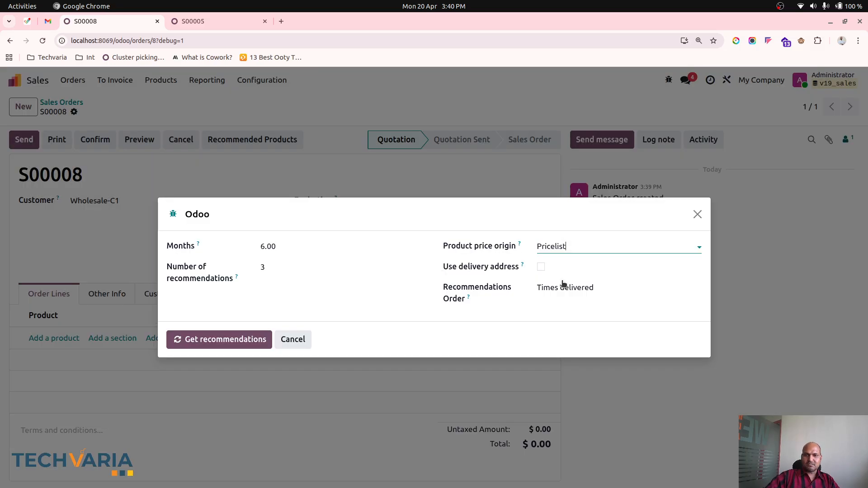
left_click(192, 342)
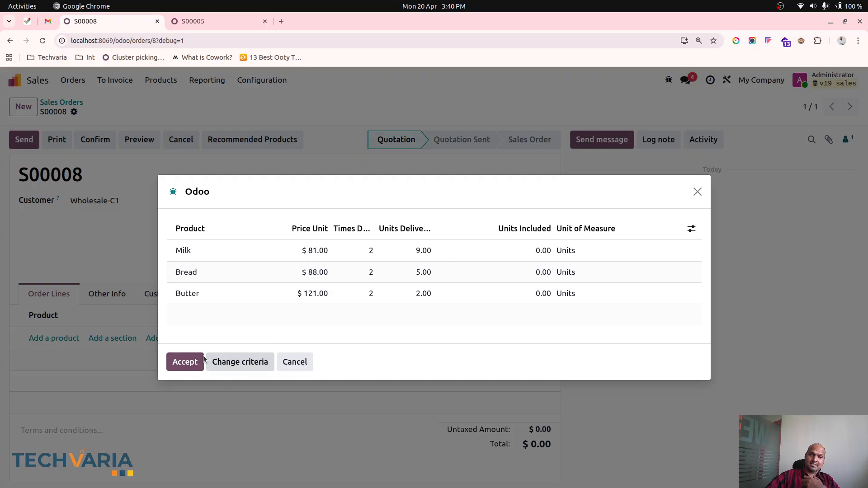
left_click(185, 362)
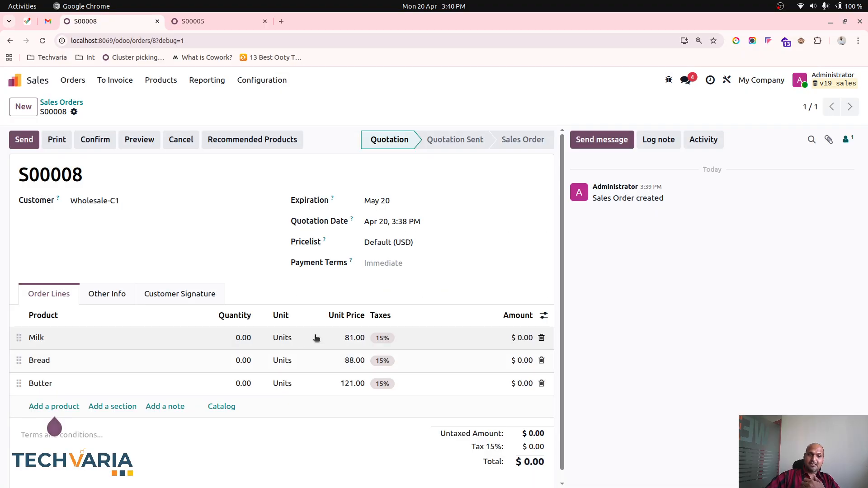
- Set the order line quantities to 10 for Milk, 2 for Bread and 3 for Butter, and save the quotation
left_click(235, 336)
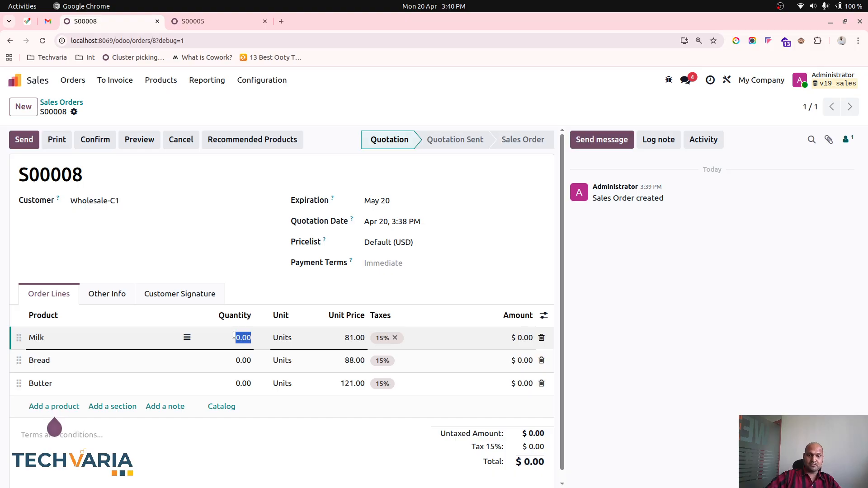
type("10")
key("Tab")
left_click(243, 360)
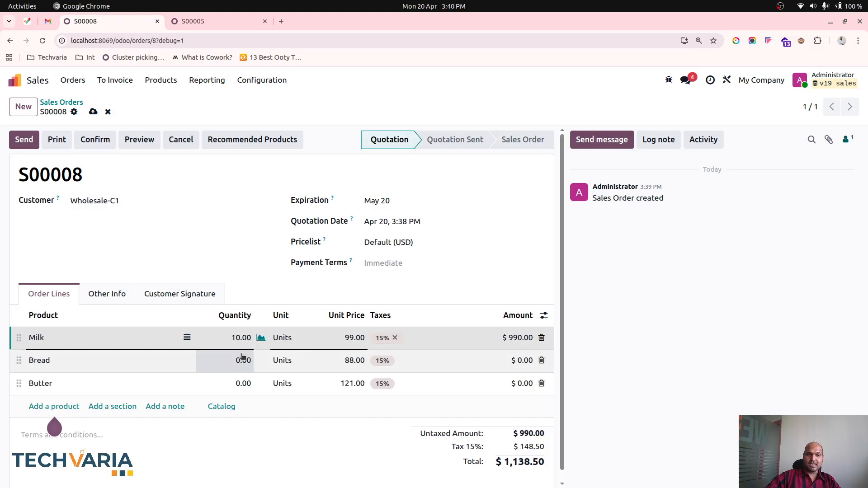
type("2")
left_click(238, 384)
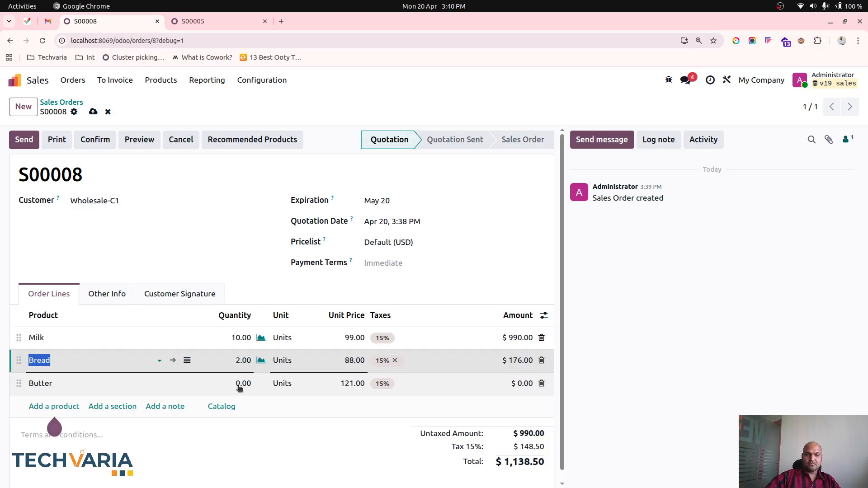
type("3")
left_click(194, 202)
left_click(93, 111)
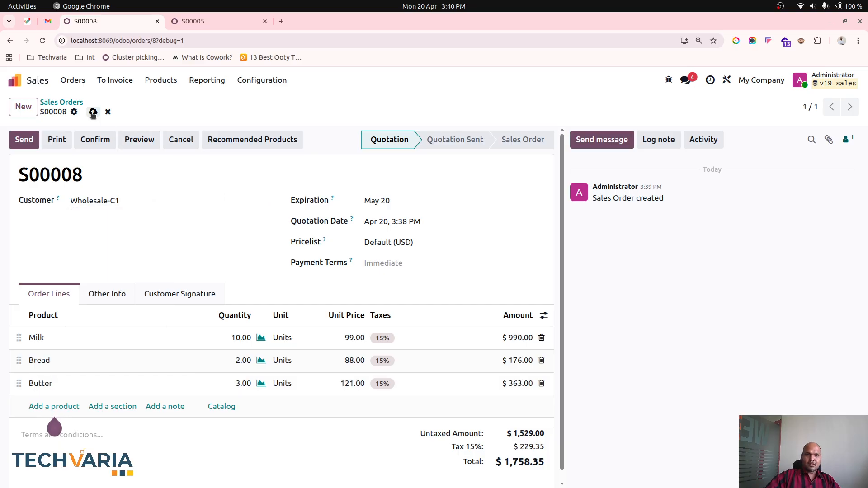
- Get 5 product recommendations for the quotation with the delivery address in use and the order set to Units delivered
left_click(264, 144)
left_click(555, 245)
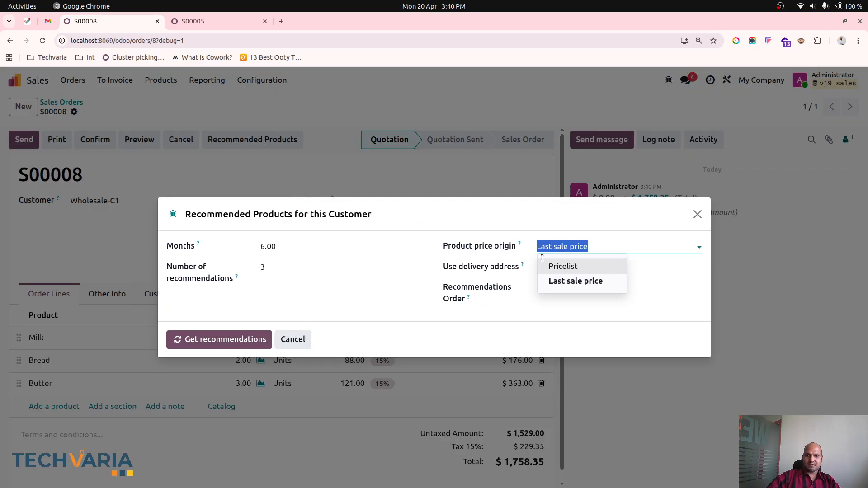
left_click(503, 272)
left_click(284, 272)
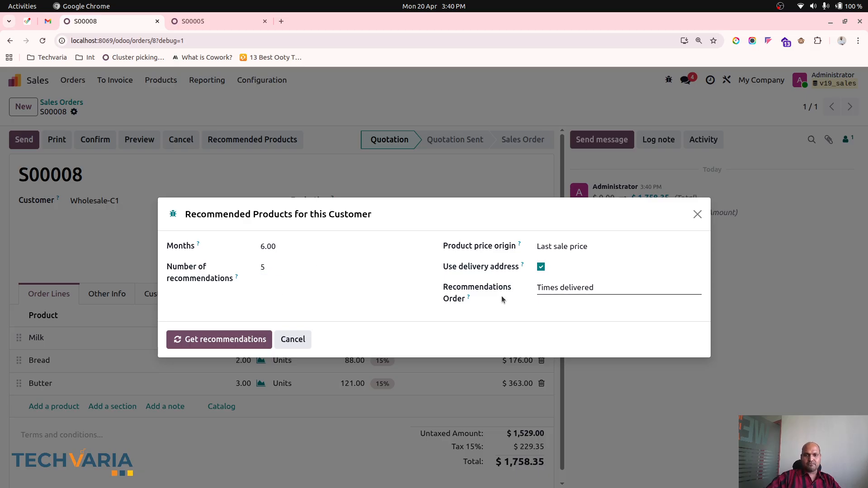
left_click(556, 289)
left_click(565, 325)
left_click(226, 339)
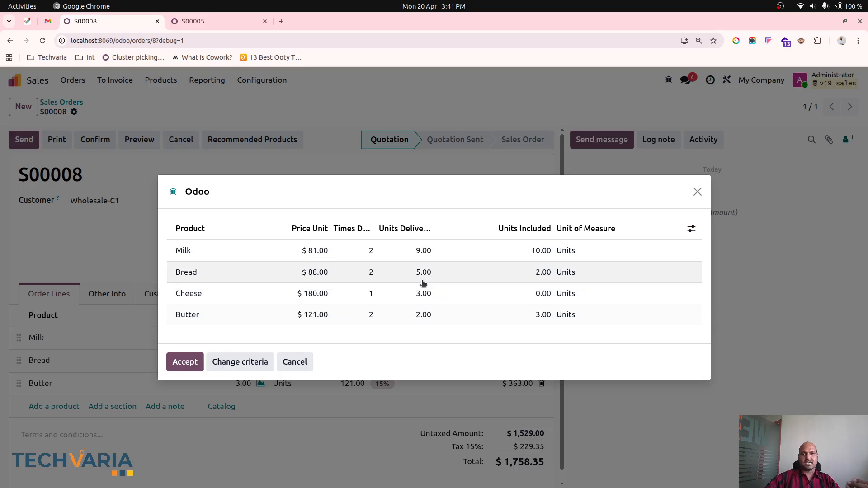
- Show the Sales Orders list in place of order S00005, and dismiss the recommendations for S00008 without accepting them
left_click(229, 25)
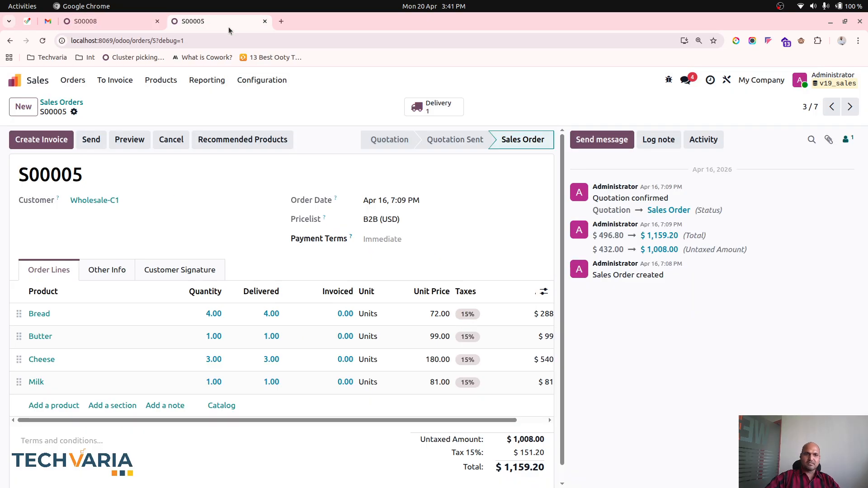
left_click(62, 102)
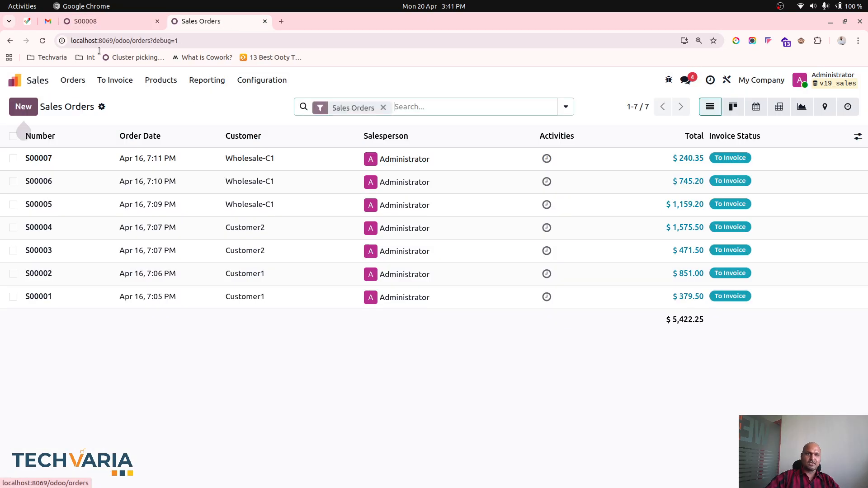
left_click(122, 23)
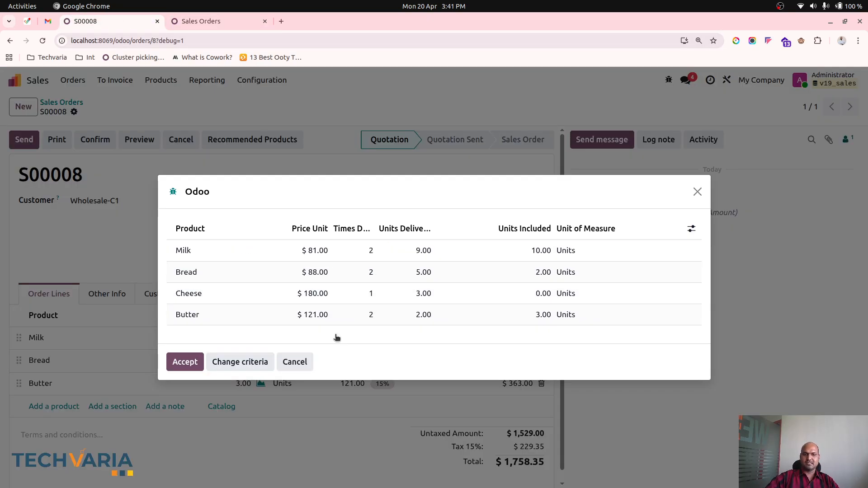
left_click(304, 362)
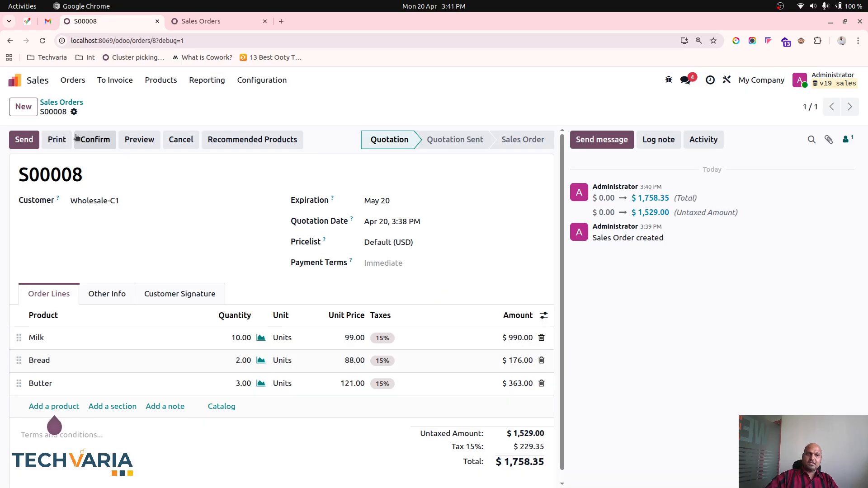
- Create a new quotation for Customer2 and save it
left_click(23, 107)
left_click(115, 205)
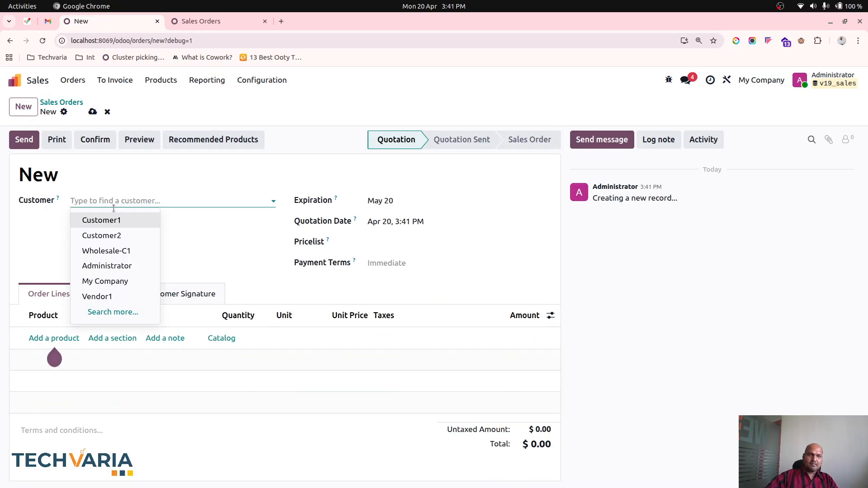
left_click(115, 234)
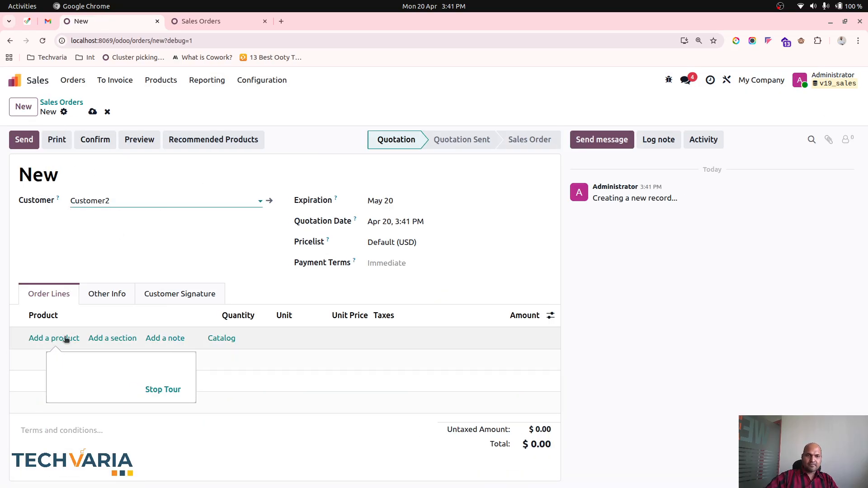
left_click(93, 111)
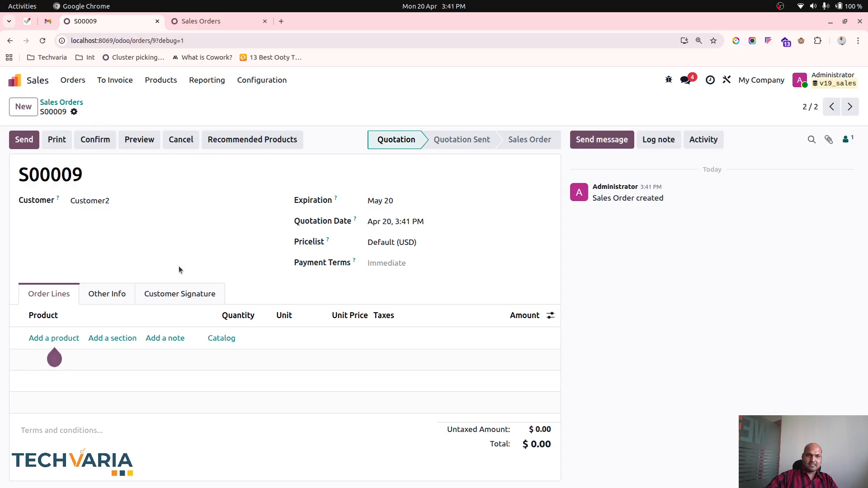
- Add Bread to the Customer2 quotation with a quantity of 111
left_click(61, 338)
left_click(62, 356)
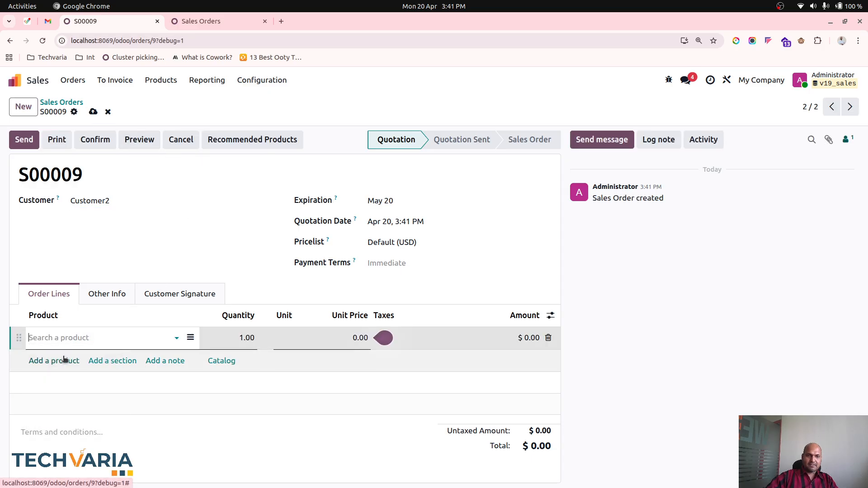
left_click(226, 336)
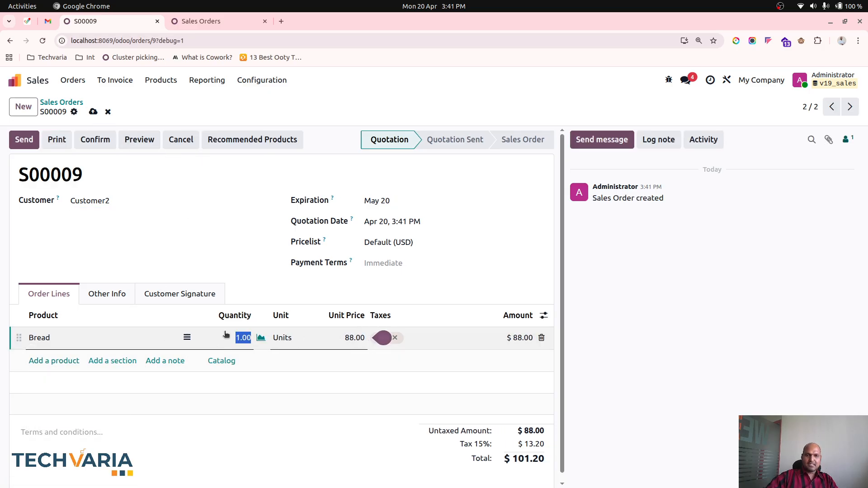
type("111")
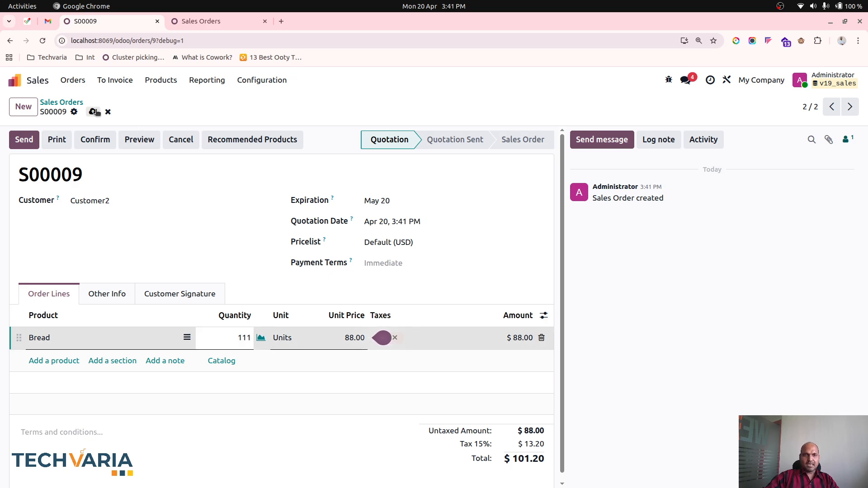
- Get product recommendations for S00009 ordered by Units delivered, and widen the Times Delivered and Units Delivered columns
left_click(252, 139)
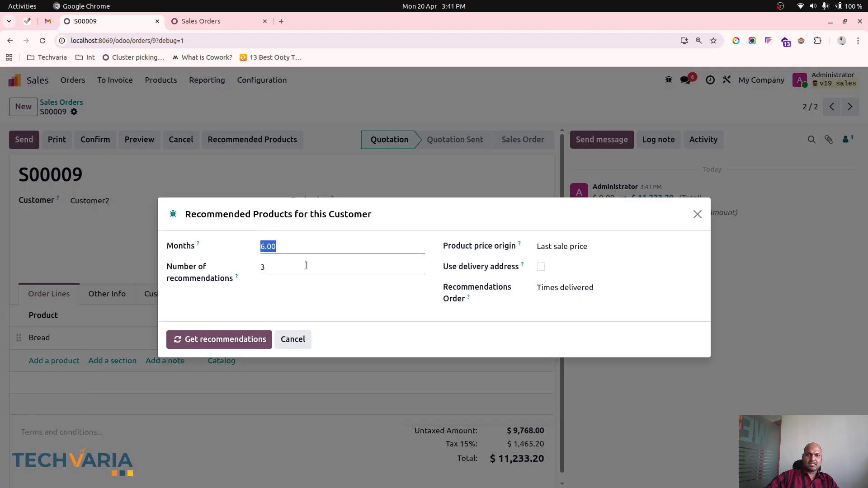
left_click(333, 268)
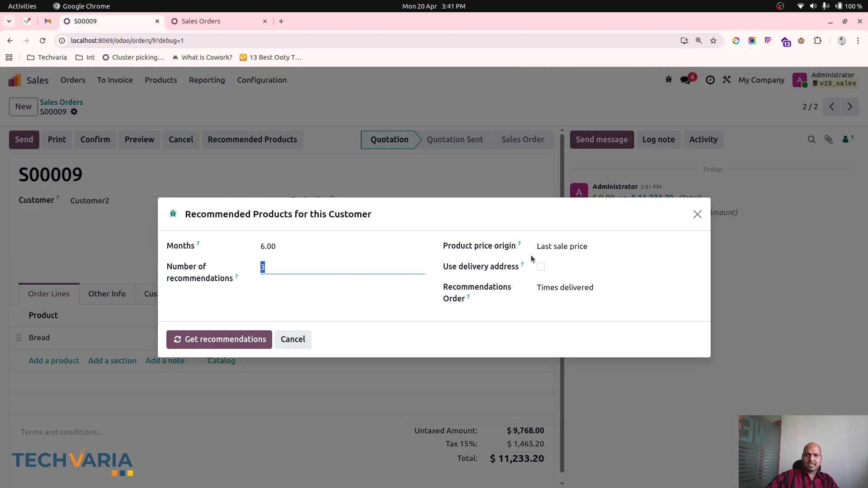
left_click(570, 284)
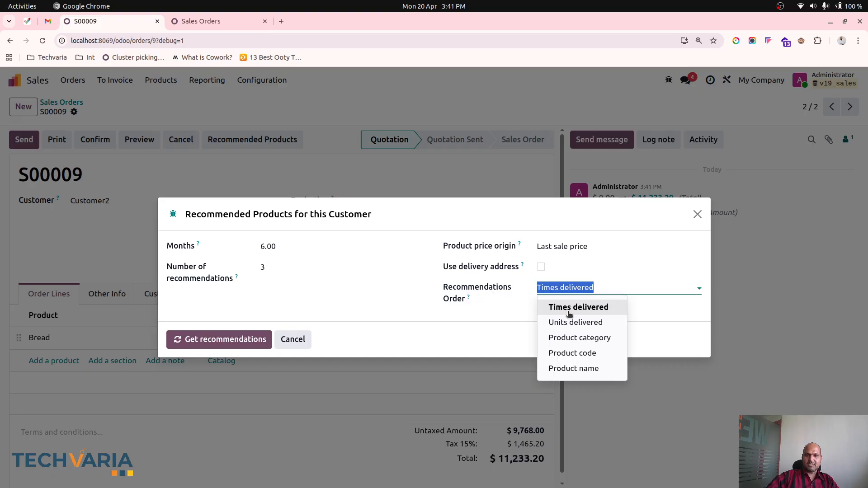
left_click(567, 319)
left_click(246, 338)
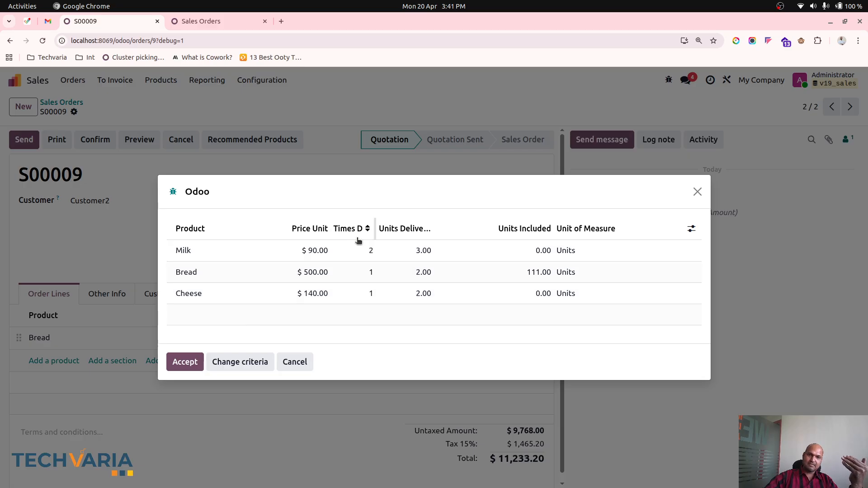
left_click_drag(373, 230, 396, 229)
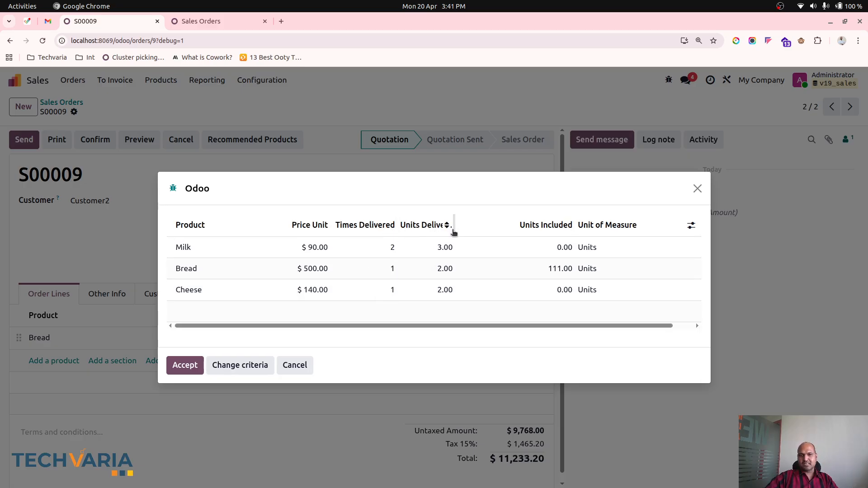
left_click_drag(454, 226, 490, 223)
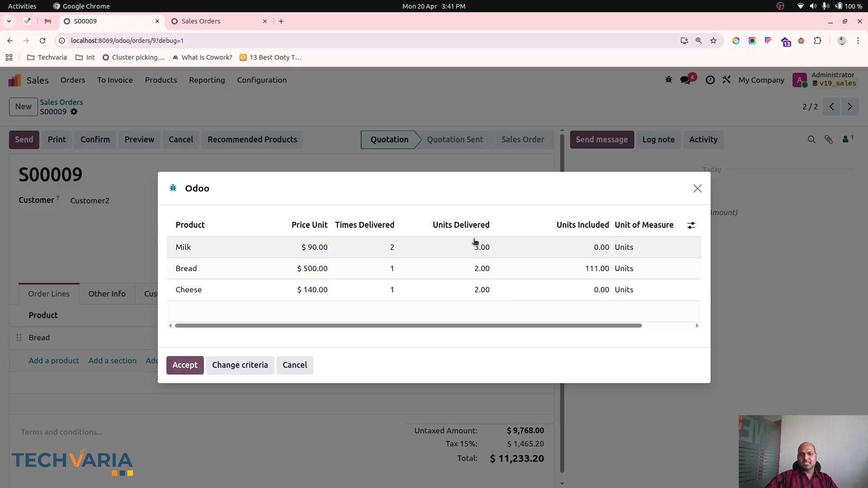
- Set the units included to 11 for Milk, 3 for Bread and 1 for Cheese, and accept the recommendations into the quotation
left_click(379, 248)
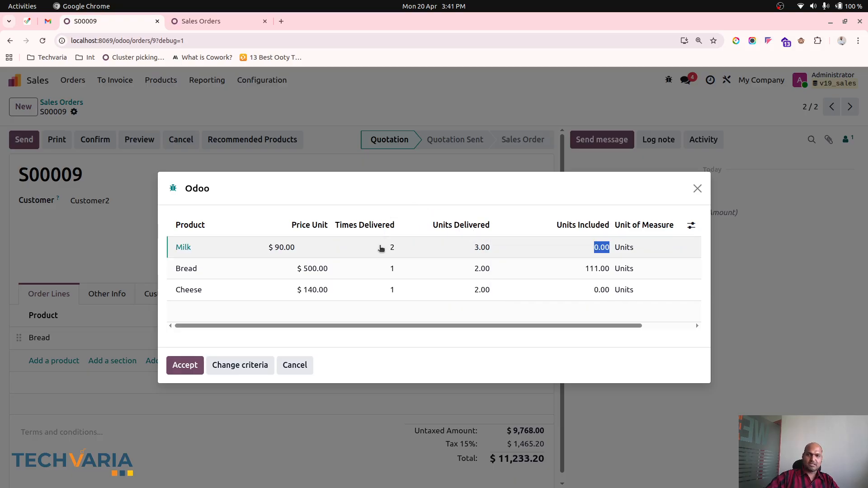
double_click(583, 246)
type("11")
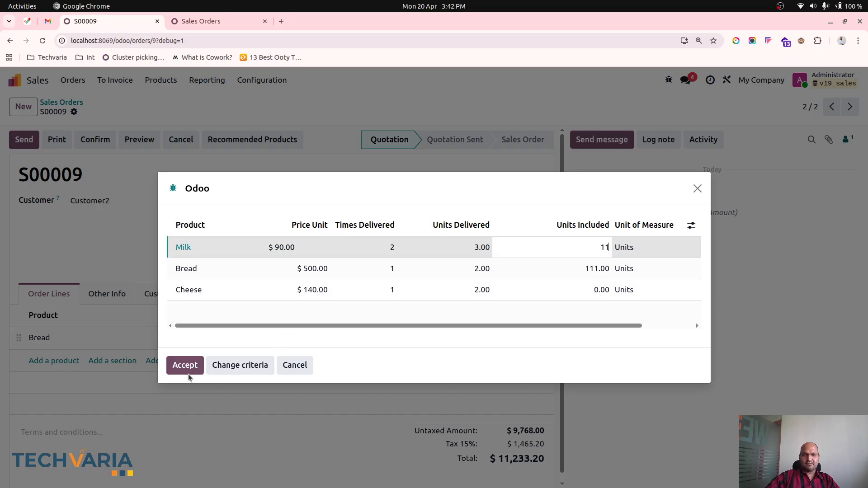
left_click(624, 268)
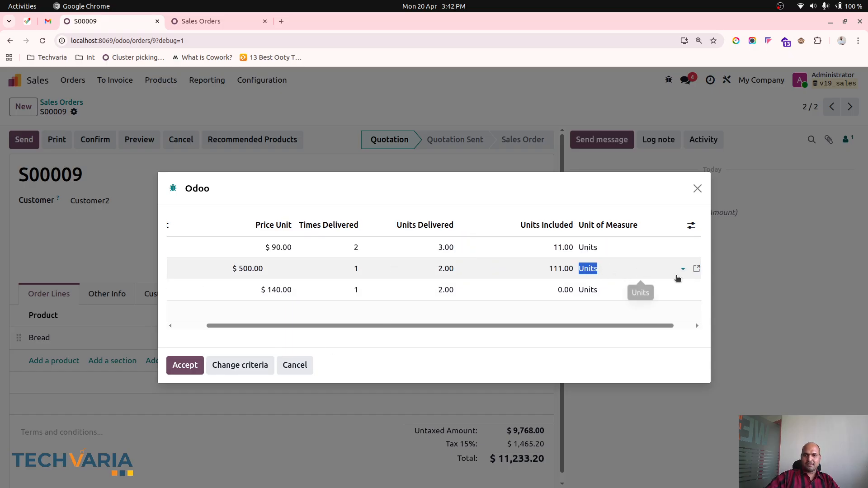
left_click(683, 269)
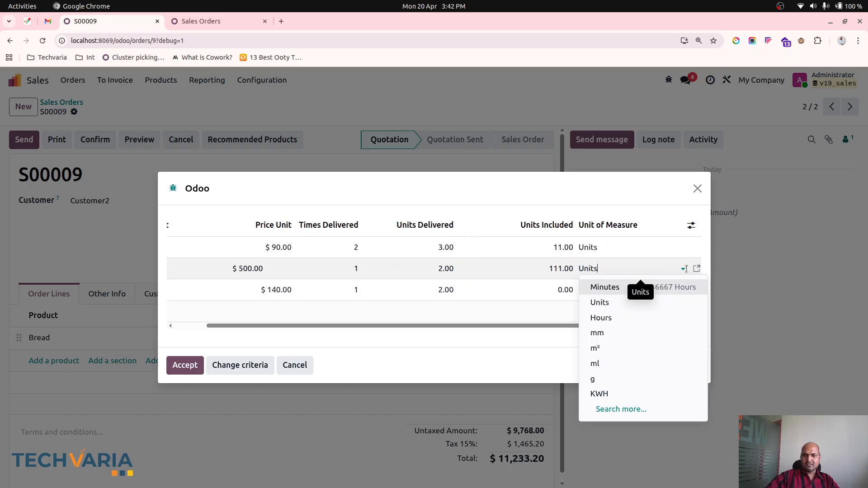
left_click(552, 266)
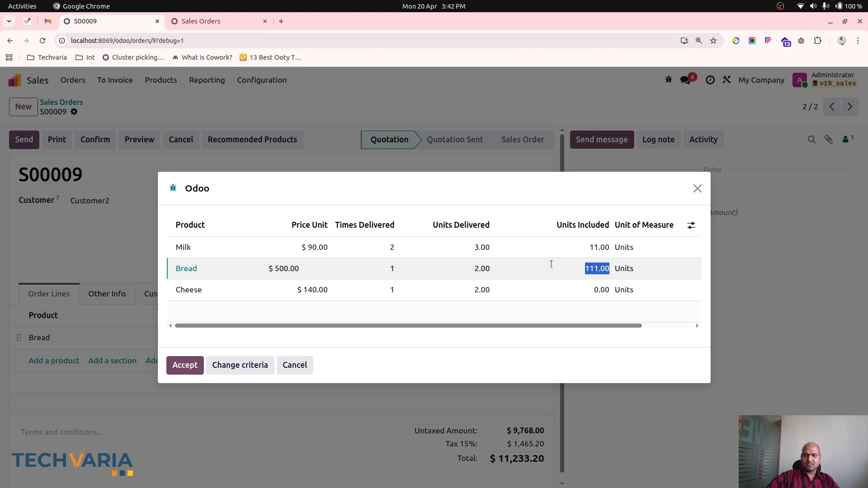
type("0")
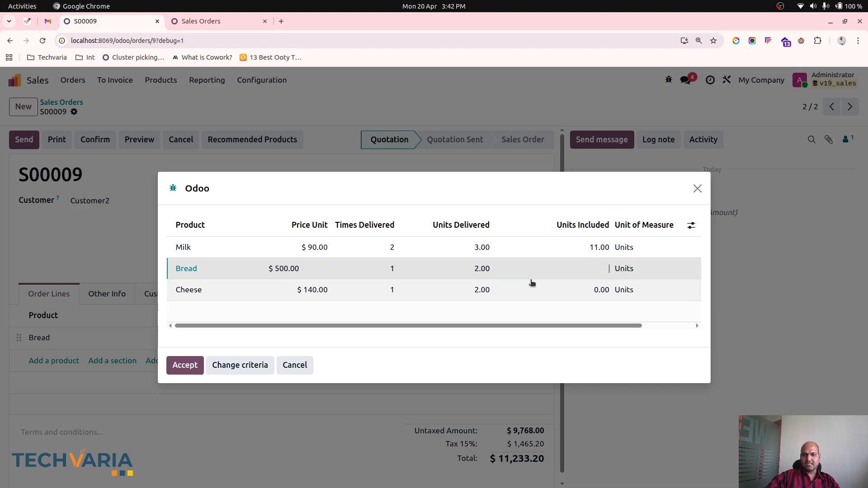
type("3")
left_click(601, 291)
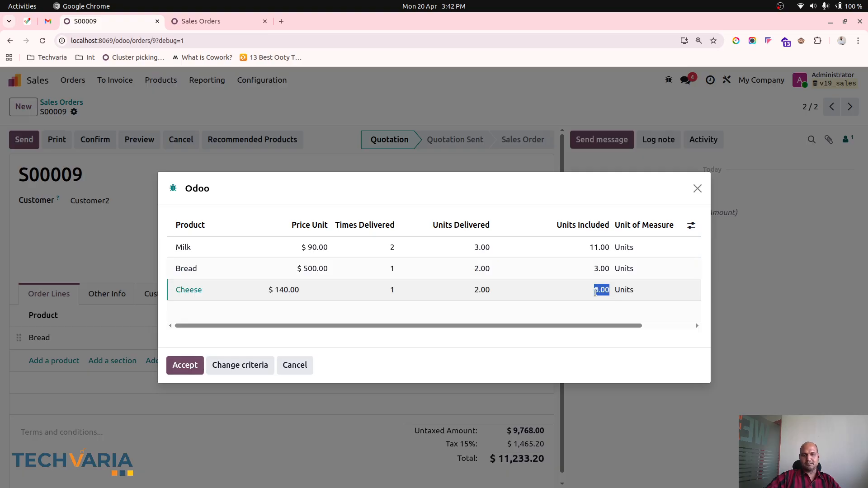
type("1")
left_click(192, 365)
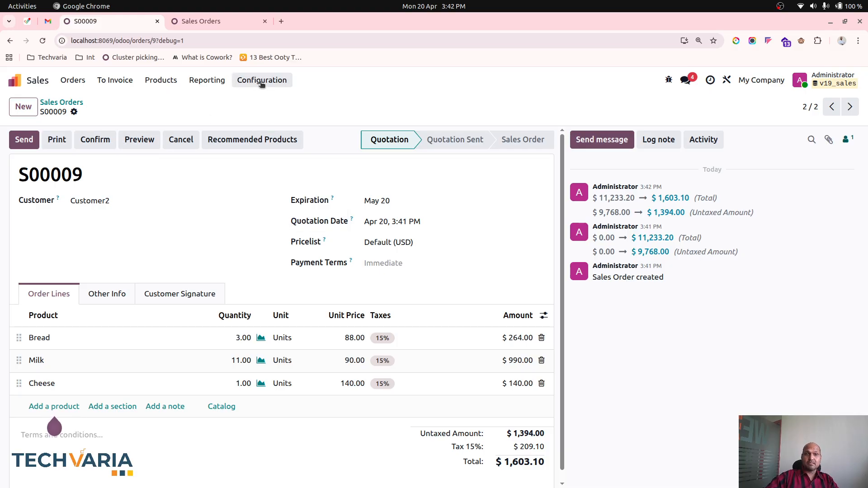
left_click(544, 315)
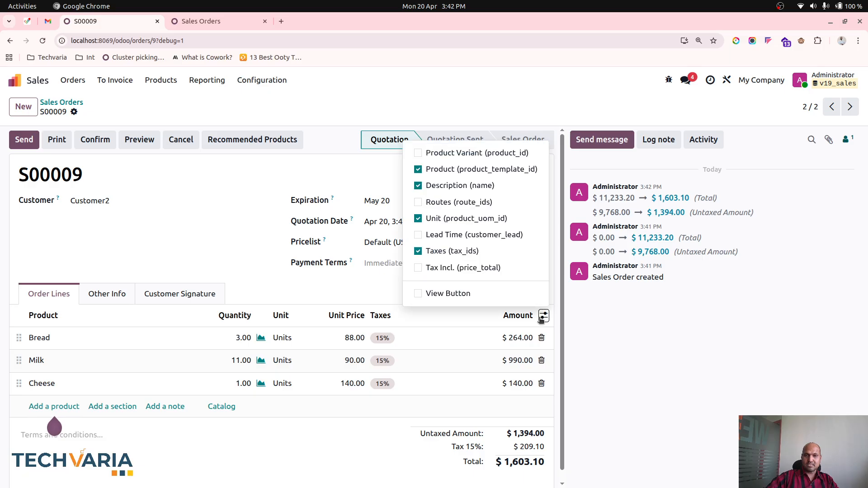
left_click(435, 93)
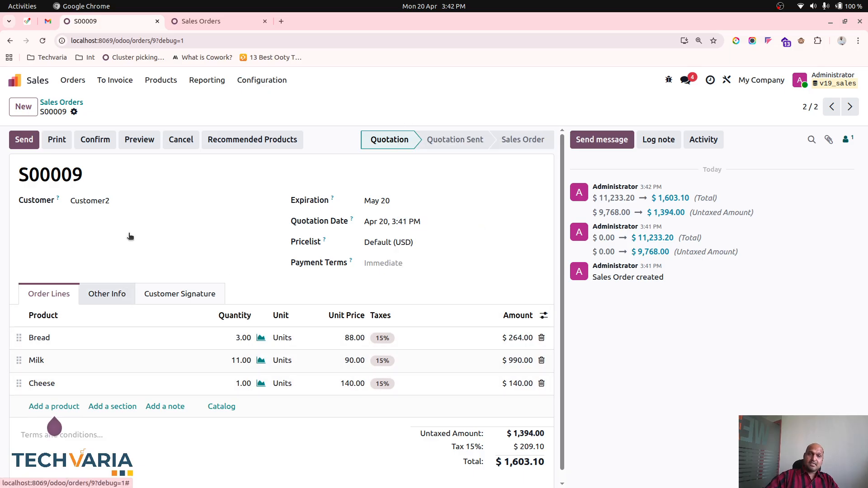
- Open the Sales settings and review the Sale order recommendations options, including the zero-units option and the recommendation domain
left_click(285, 81)
left_click(280, 97)
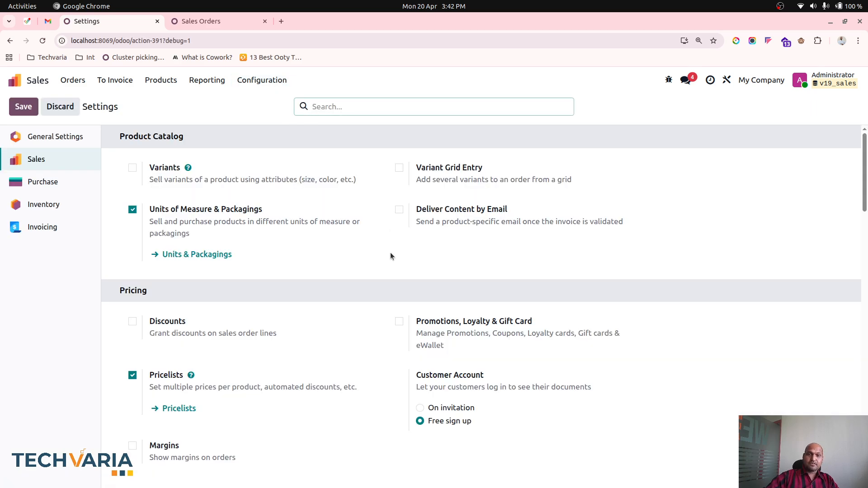
scroll(390, 252, "down", 10)
scroll(380, 323, "down", 5)
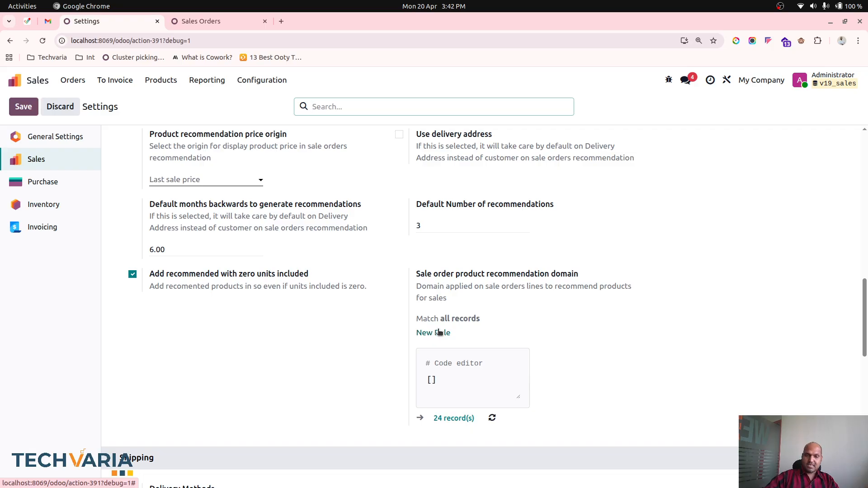
scroll(439, 332, "up", 1)
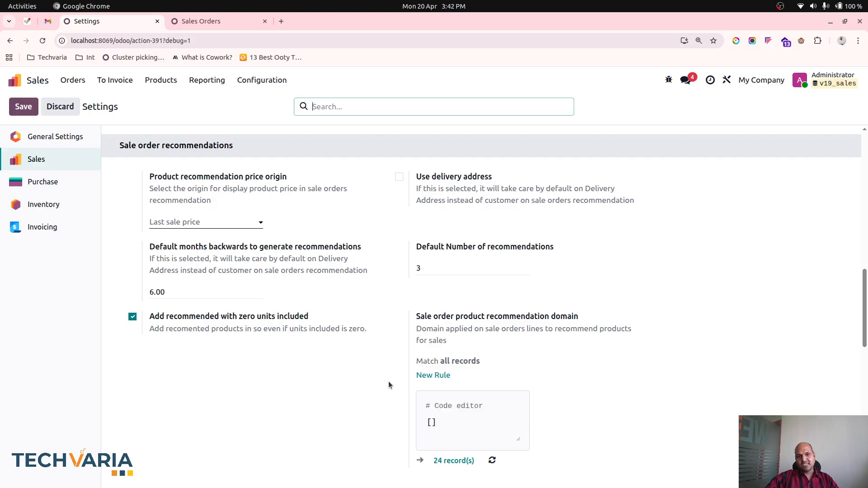
left_click(201, 21)
left_click(131, 23)
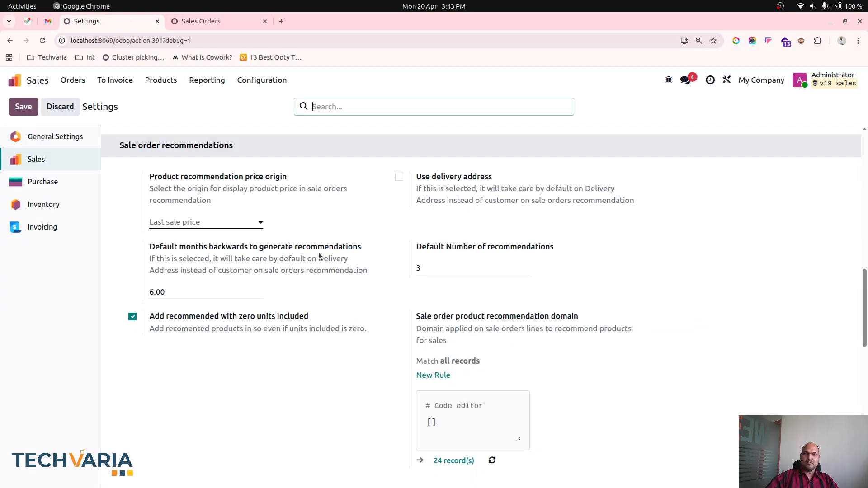